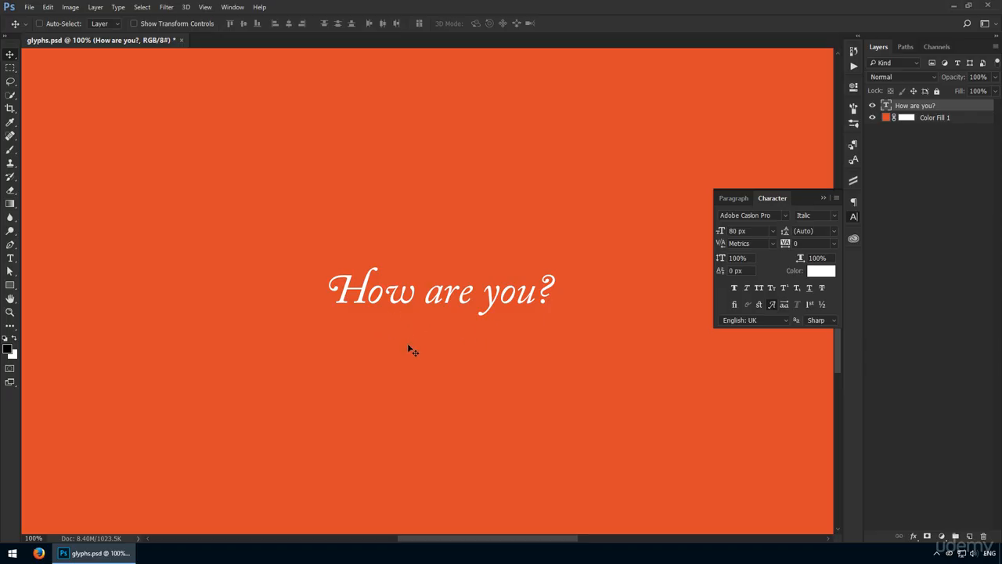
Insert the word "And" before "How are you?" in the existing text layer
key("t")
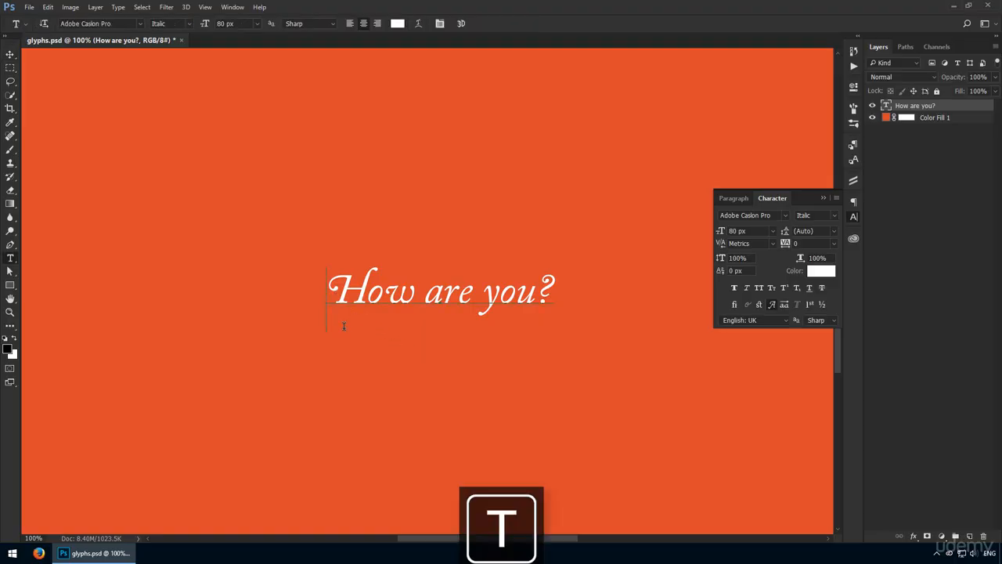
left_click(343, 325)
type("And")
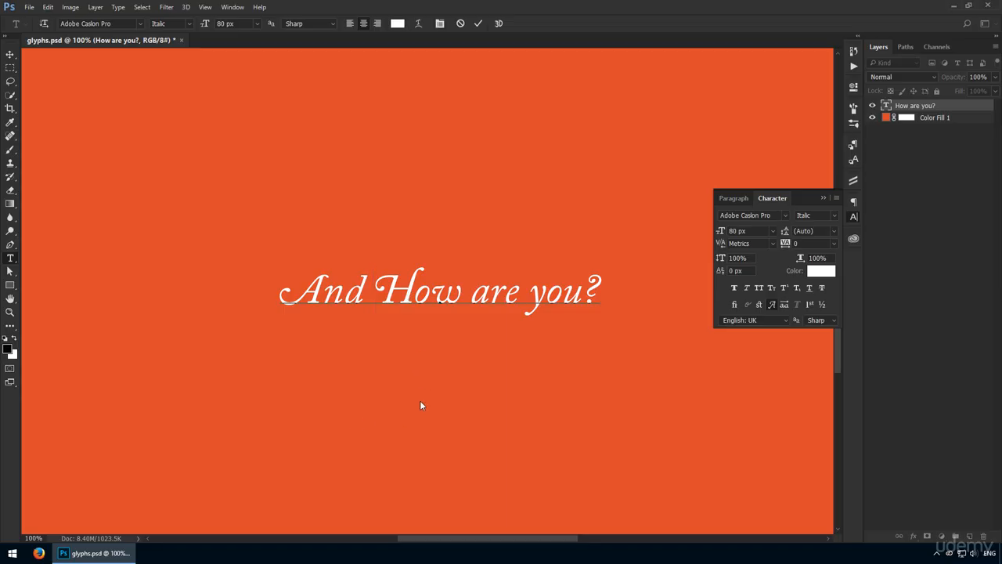
Select the capital H of "How" to view its alternate glyphs
key("shift+Right")
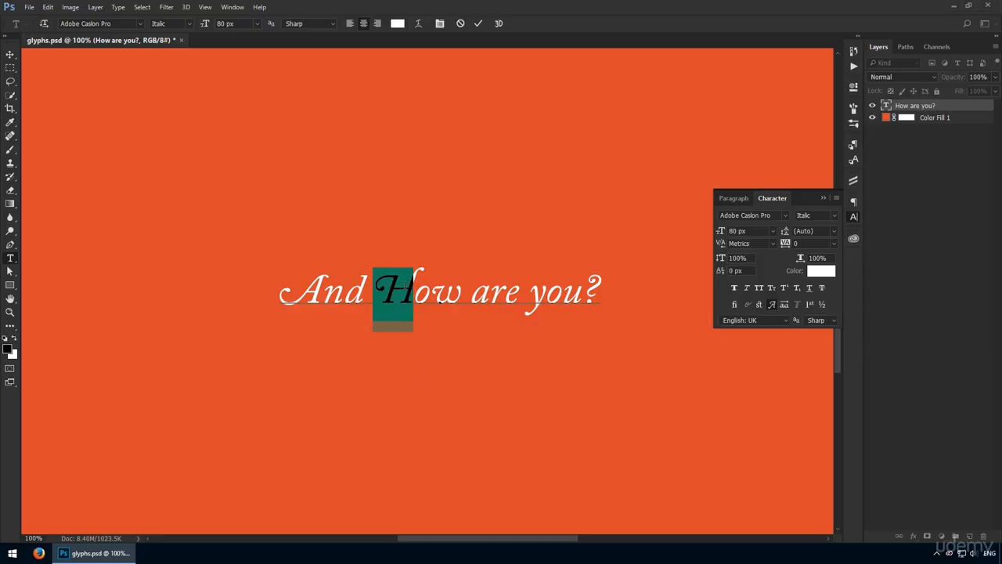
type("h")
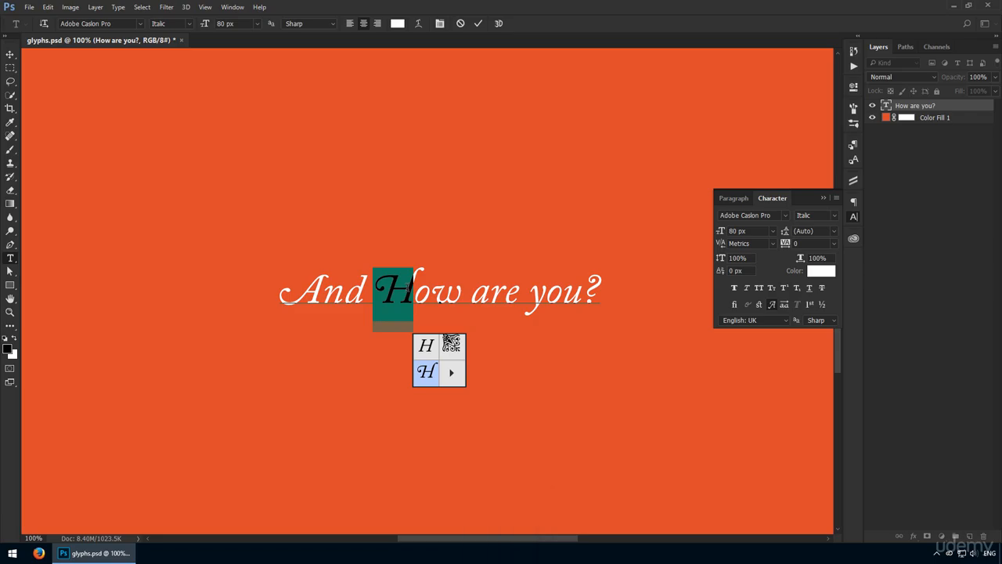
type("h")
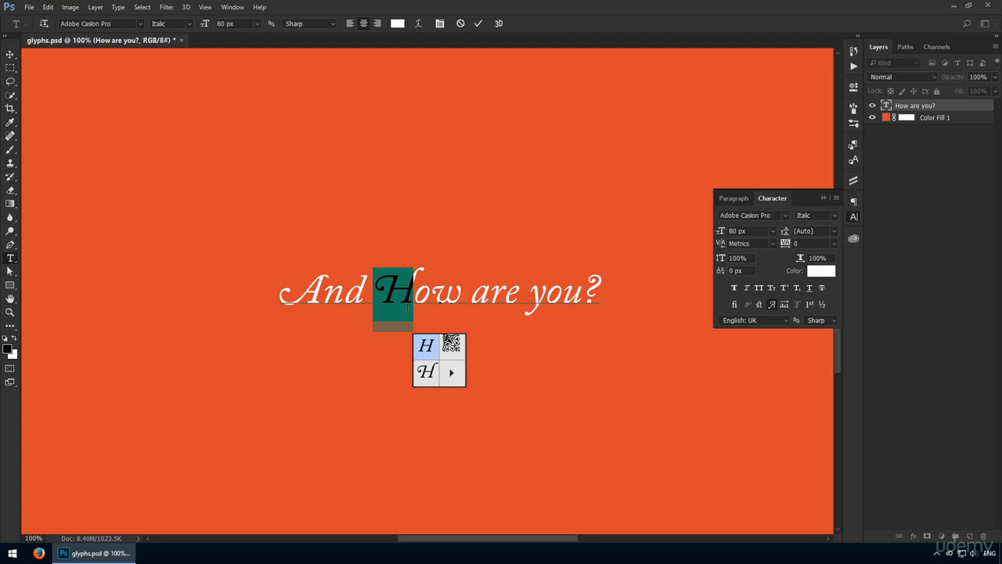
Try the plain alternate for the A of "And", and restore the swash A
left_click_drag(320, 292, 294, 291)
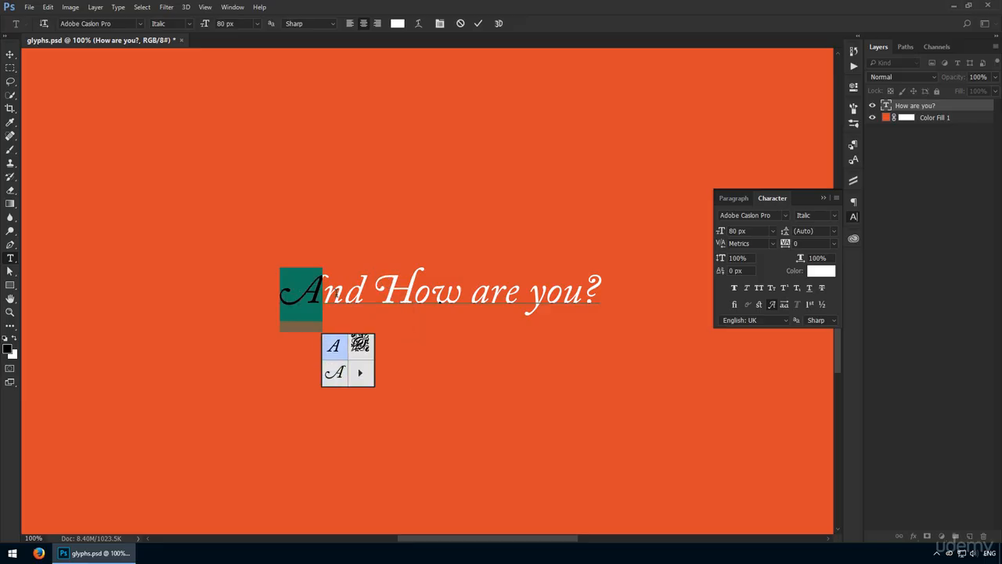
left_click(334, 345)
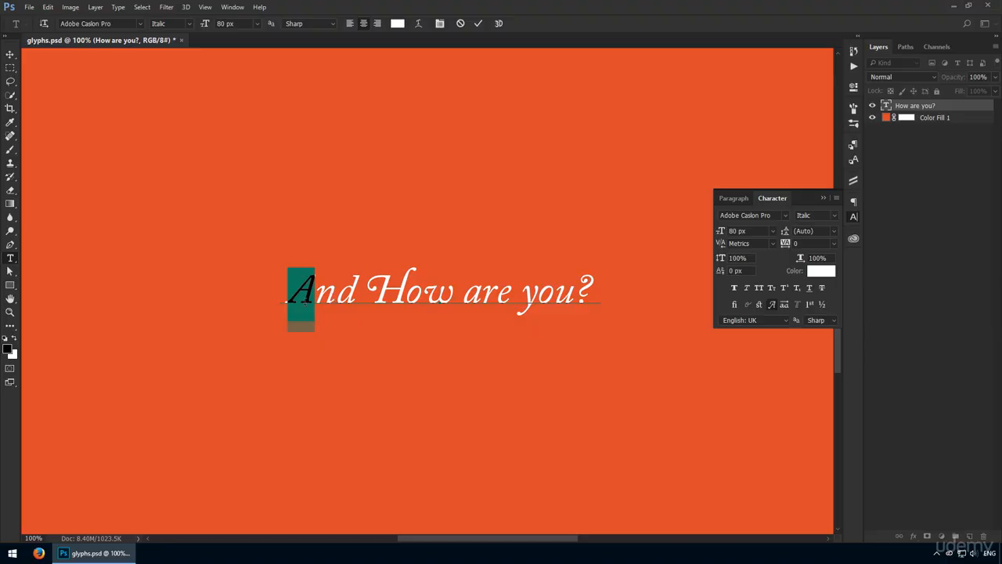
left_click(330, 379)
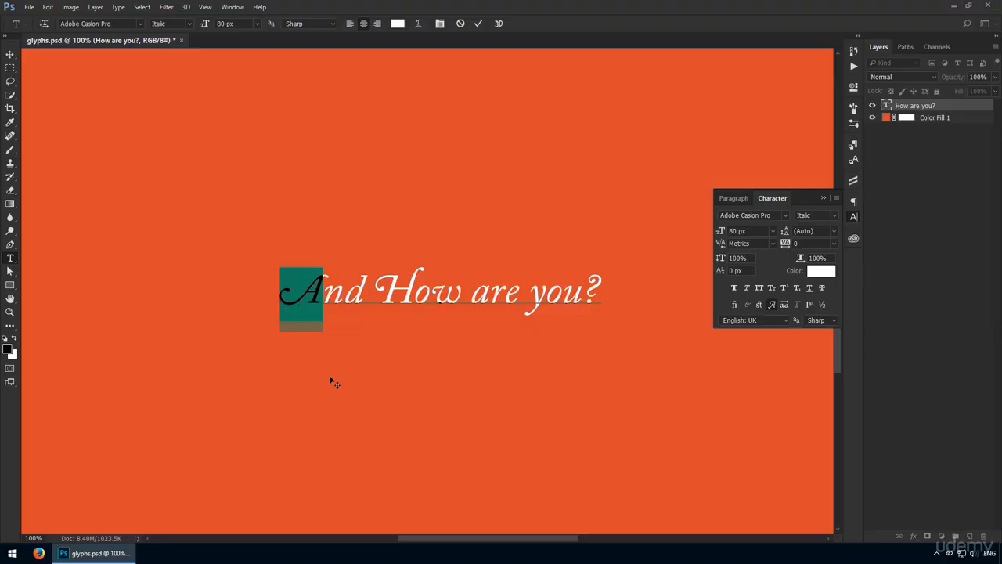
Check the n of "And" and the a of "are" for alternate glyphs, and commit the text edit
left_click_drag(341, 299, 324, 295)
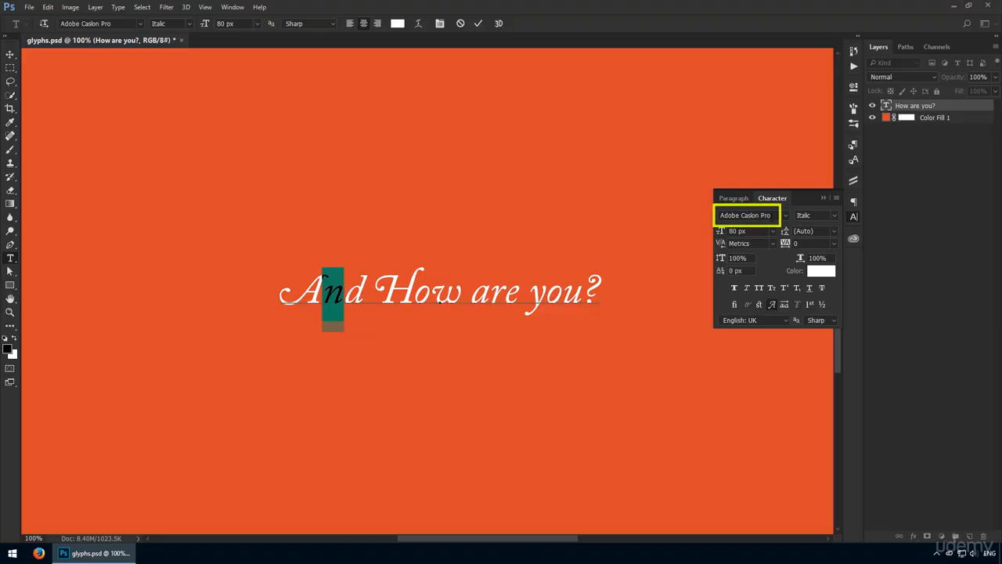
left_click(505, 294)
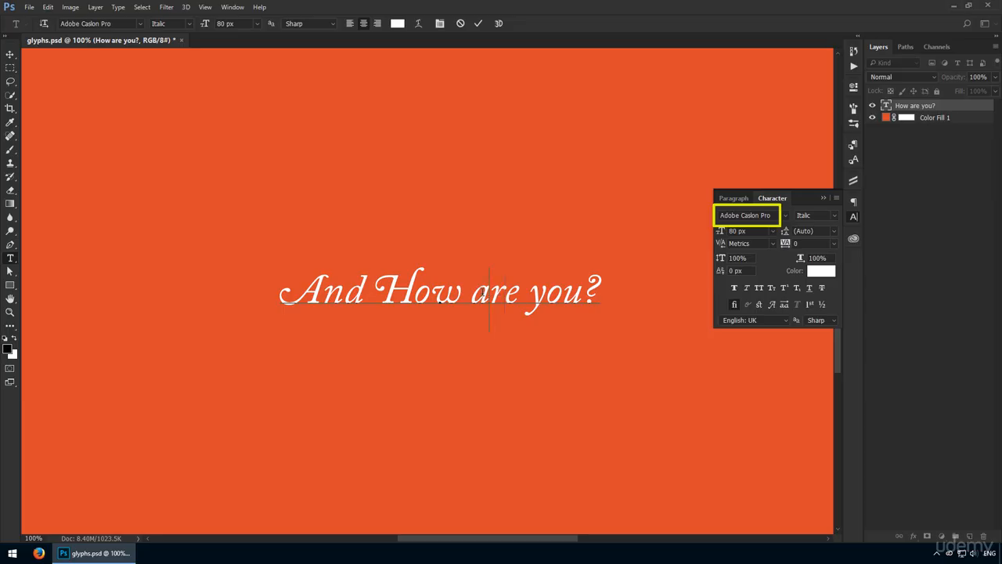
left_click_drag(490, 294, 472, 294)
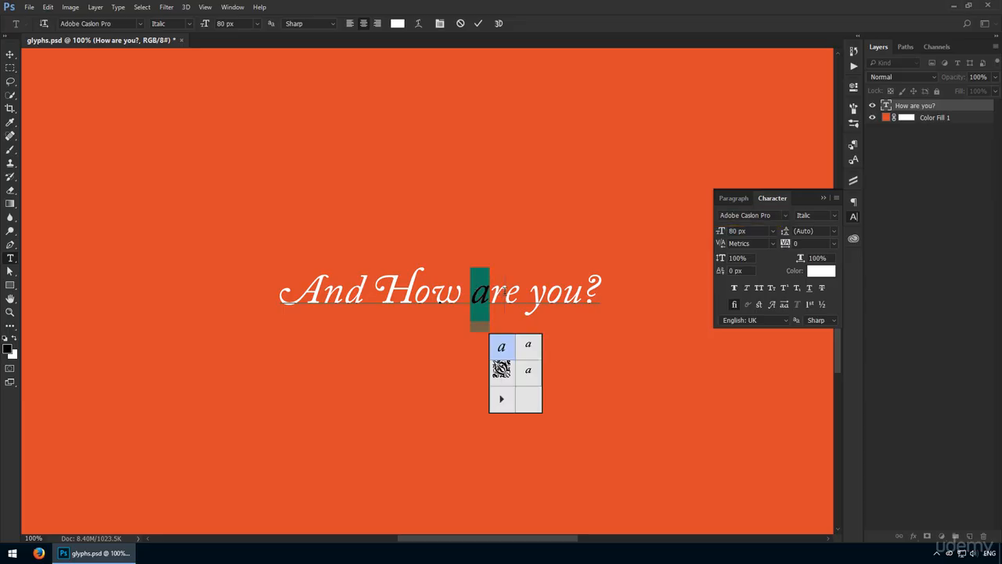
key("ctrl+Return")
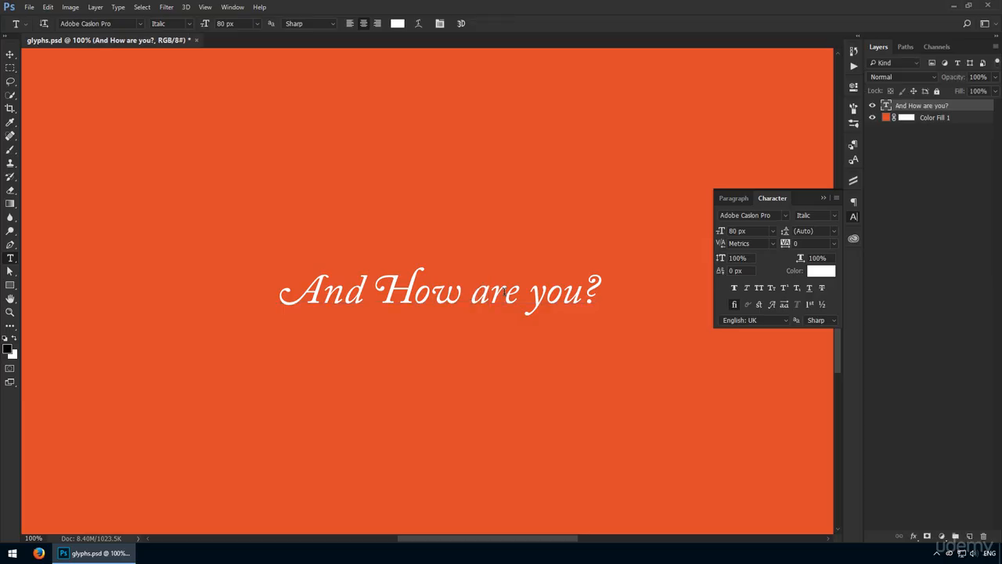
Switch to Firefox, look over the typography in the Dribbble wine website design, and return to Photoshop
key("alt+Tab")
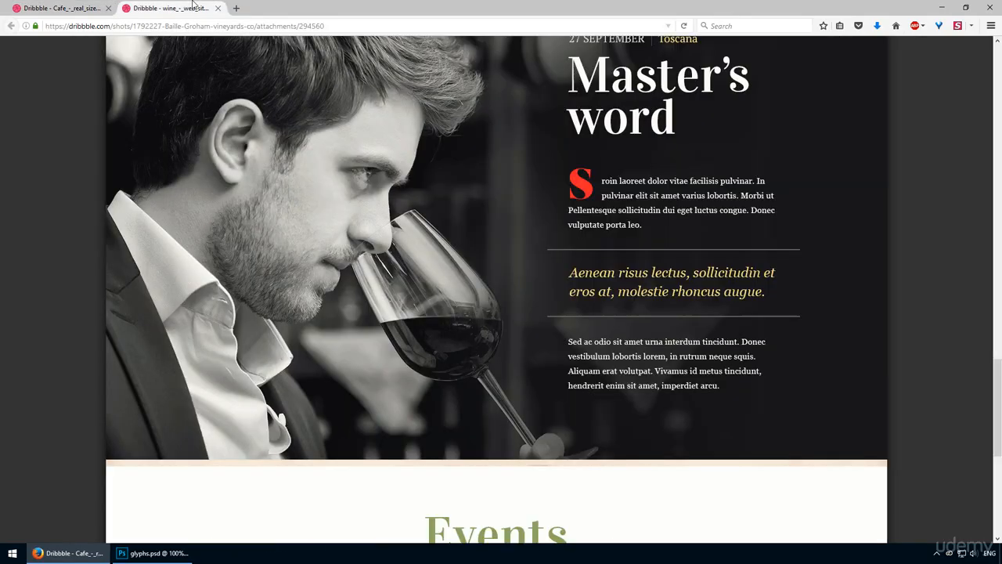
left_click(195, 6)
scroll(579, 176, "up", 1)
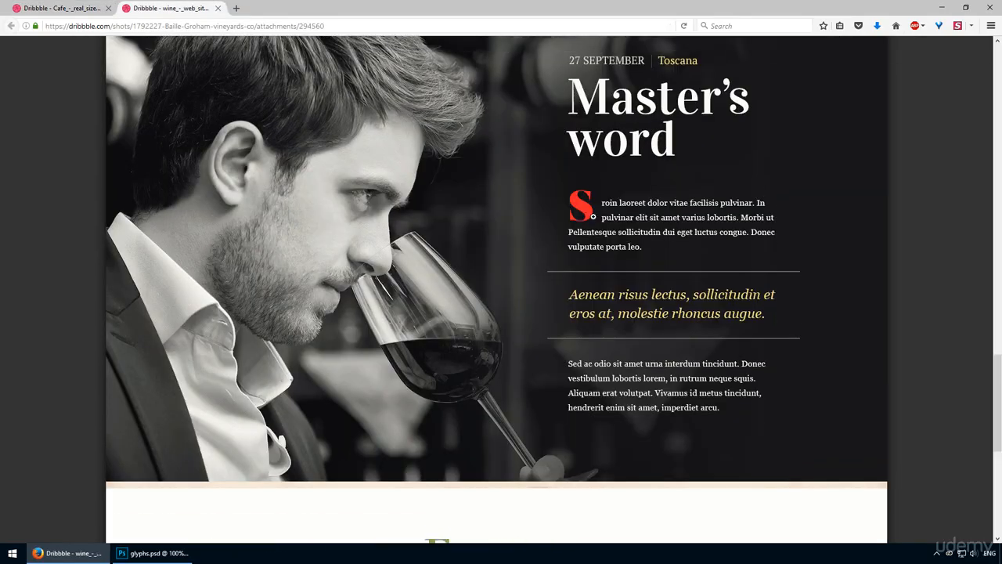
scroll(592, 219, "up", 1)
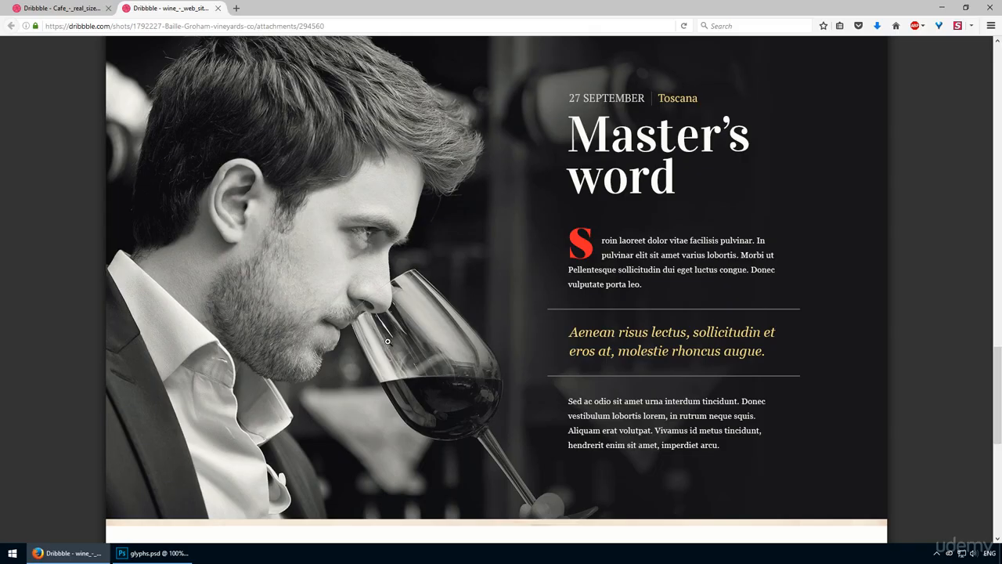
left_click(157, 553)
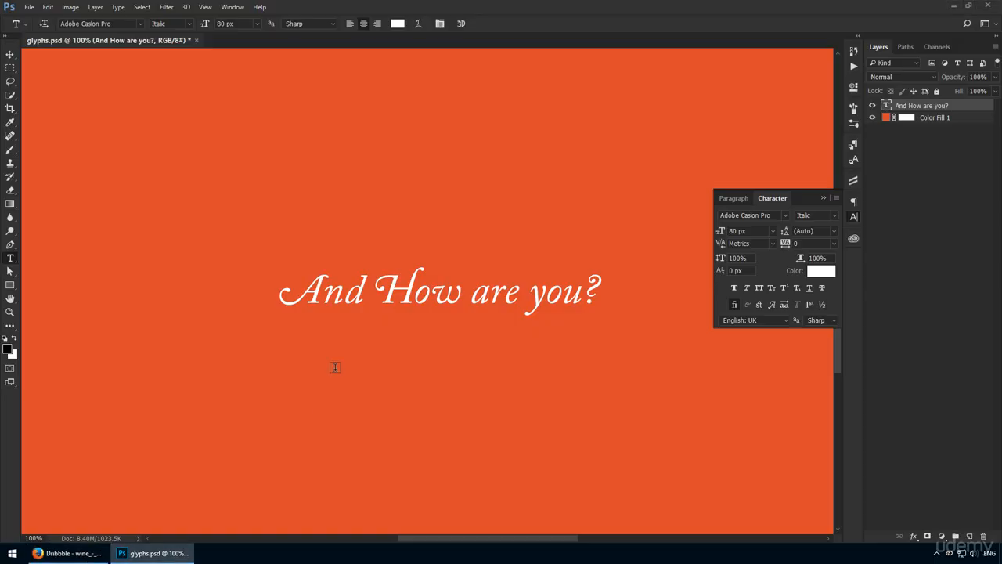
Turn off "Enable Type layer glyph alternates" in the Type preferences and apply the change
key("ctrl+k")
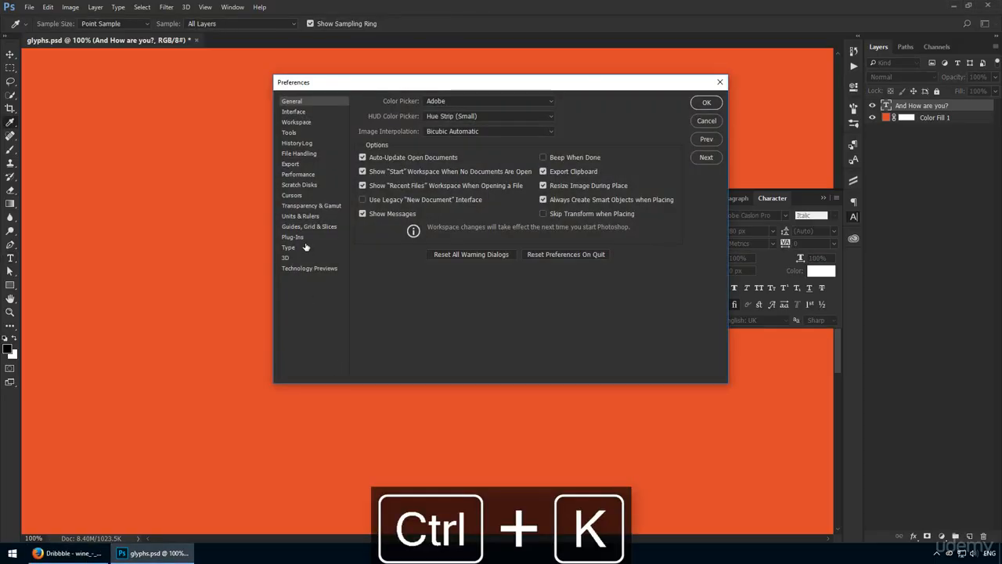
left_click(305, 248)
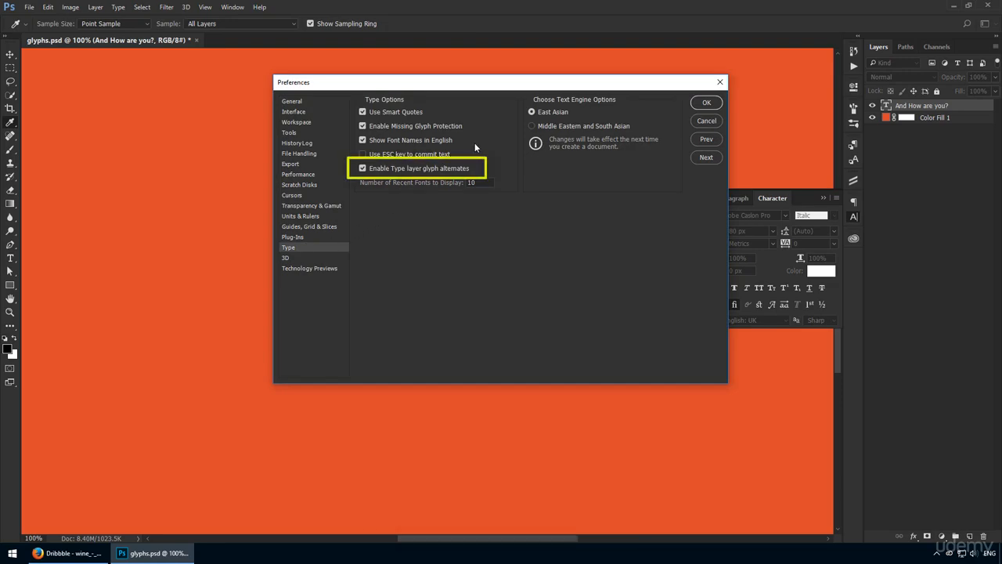
left_click(450, 168)
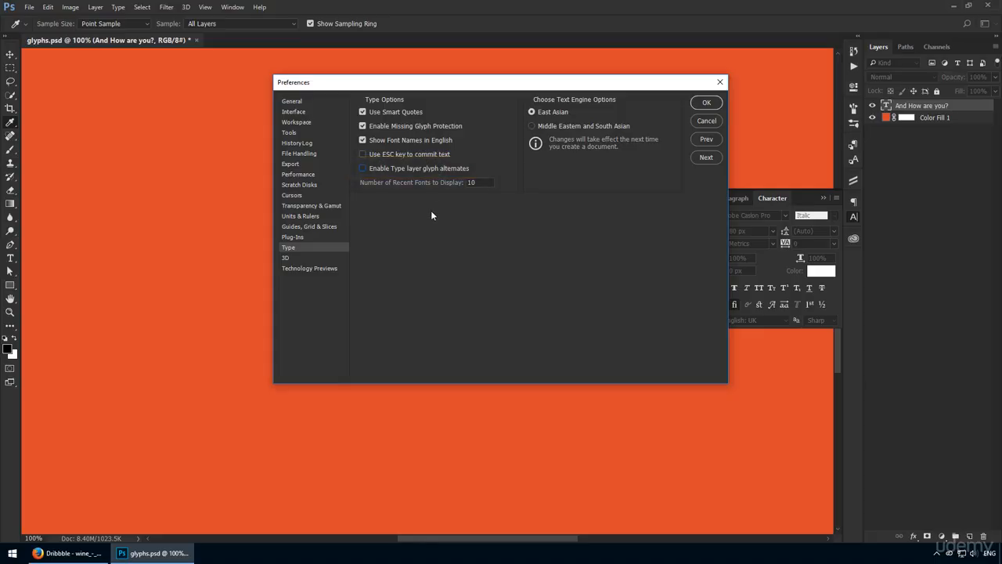
left_click(706, 103)
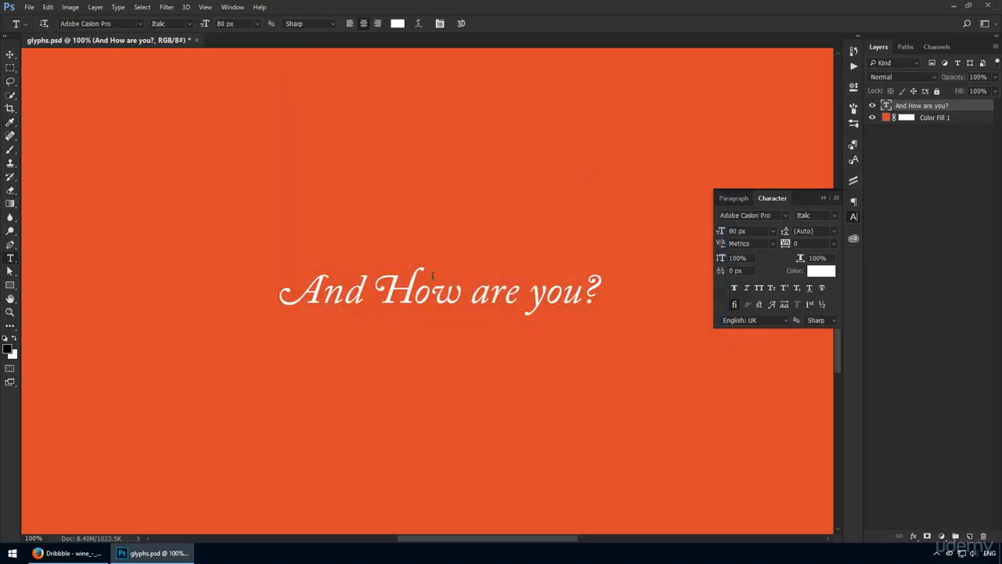
Change the H of "How" to a lowercase h, test selecting its letters for pop-up alternates, and commit the text
key("BackSpace")
type("h")
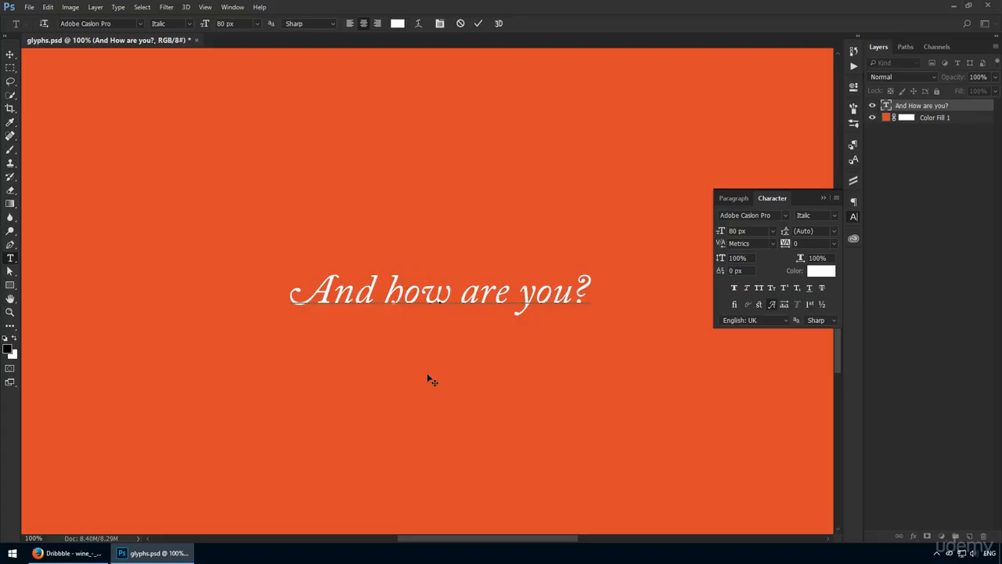
key("ctrl+a")
left_click(456, 301)
left_click_drag(420, 302, 387, 309)
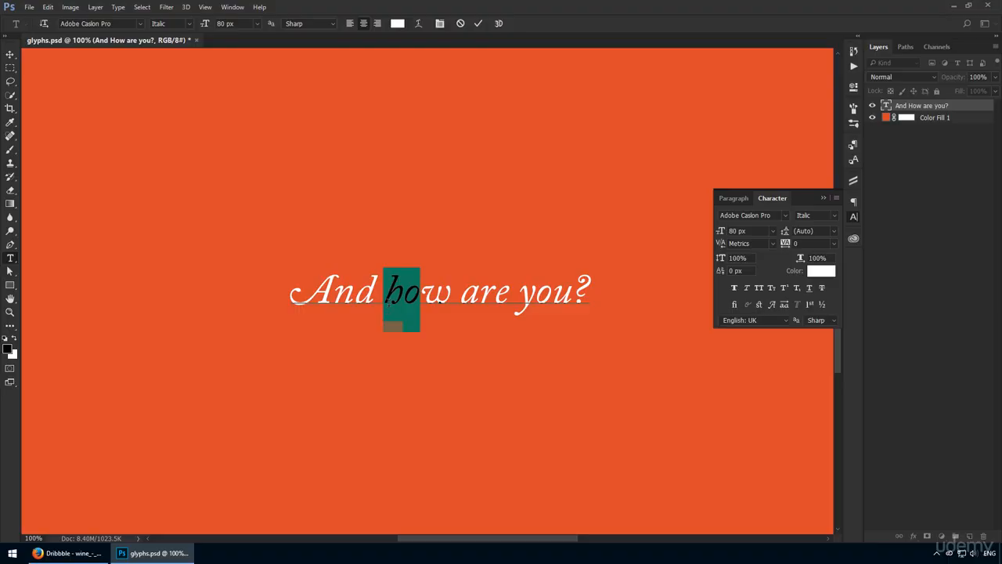
left_click(390, 301)
key("ctrl+Return")
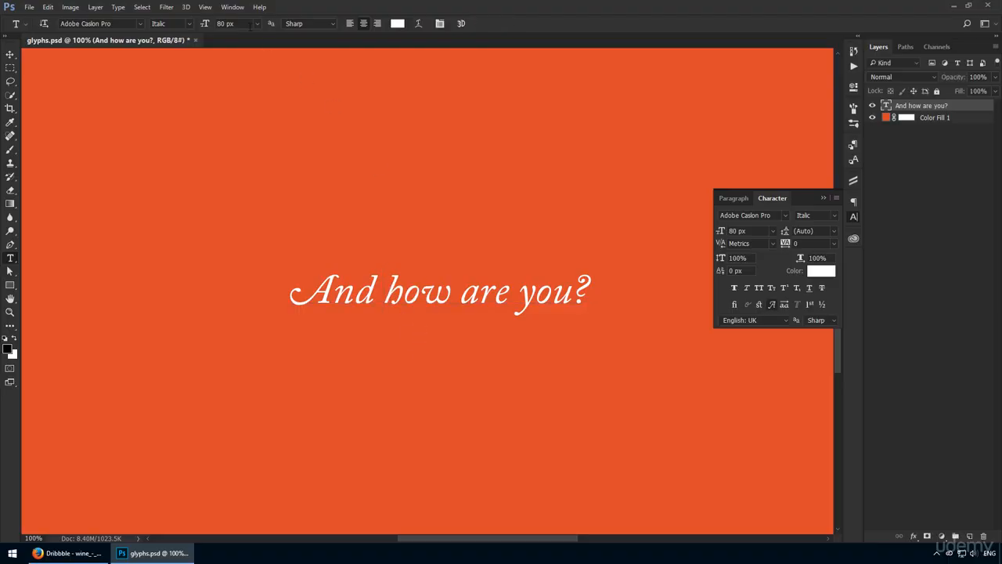
Display the font's glyphs, enlarge the glyph list, and filter it to Alternates For Selection
left_click(232, 7)
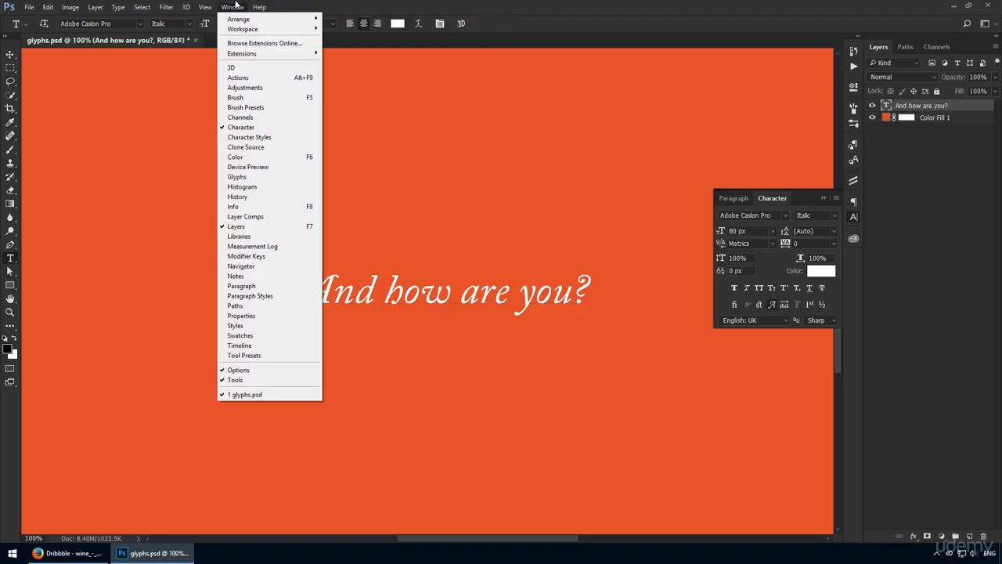
left_click(255, 178)
left_click_drag(767, 306, 799, 482)
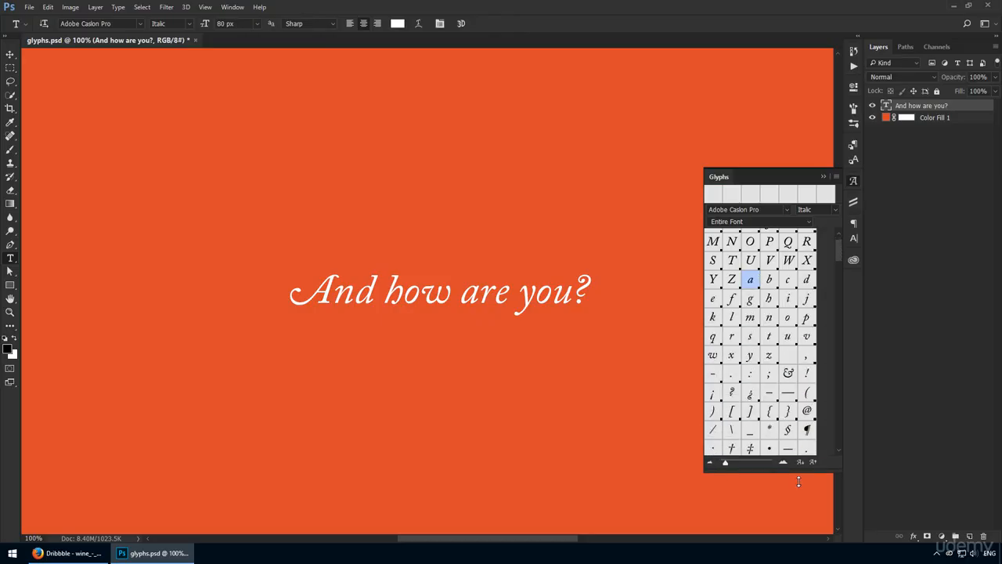
left_click(771, 227)
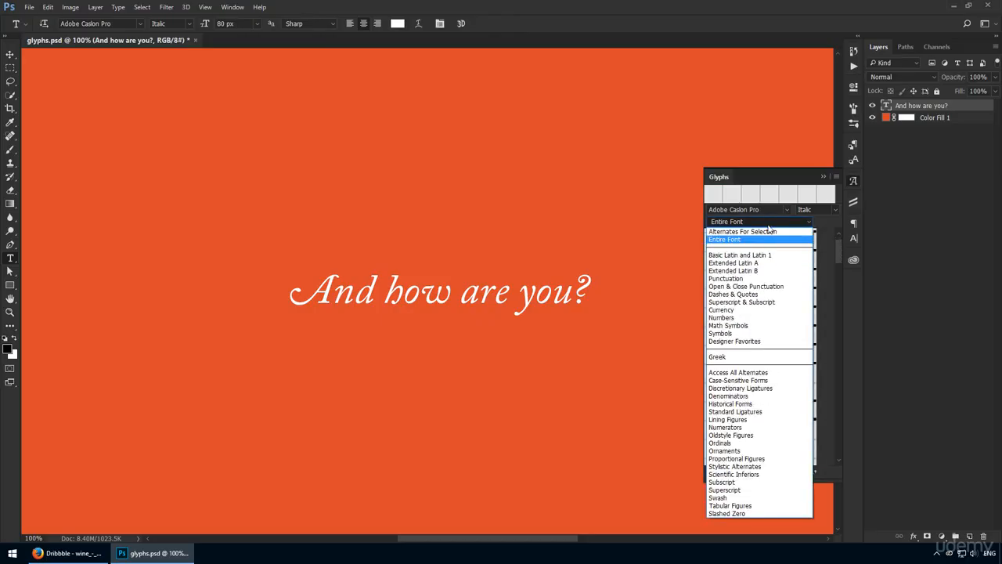
left_click(751, 232)
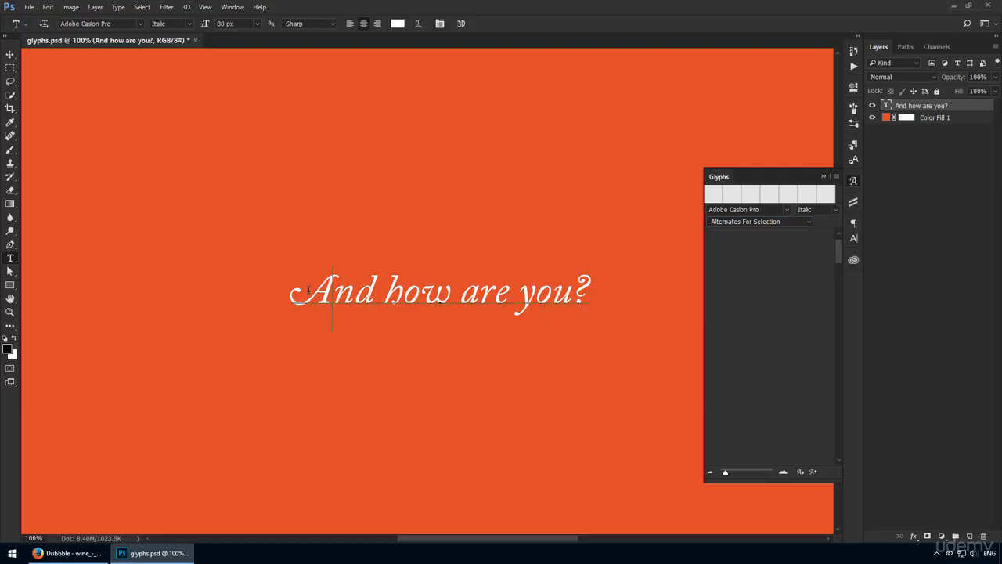
Check the alternates of several letters and replace the A of "And" with its ornamental glyph
left_click_drag(317, 286, 422, 293)
left_click(370, 290)
left_click(413, 296)
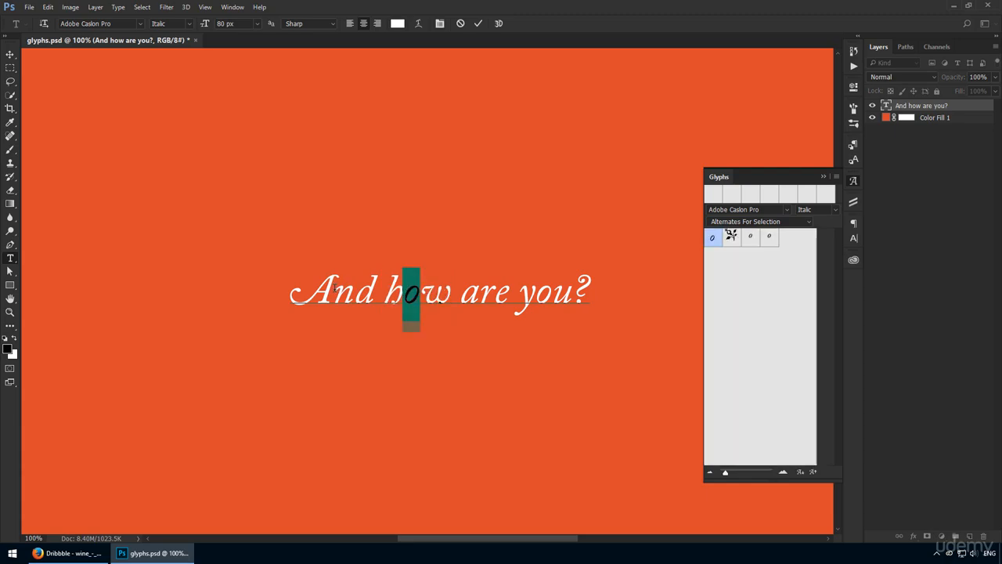
left_click_drag(335, 289, 291, 290)
double_click(750, 238)
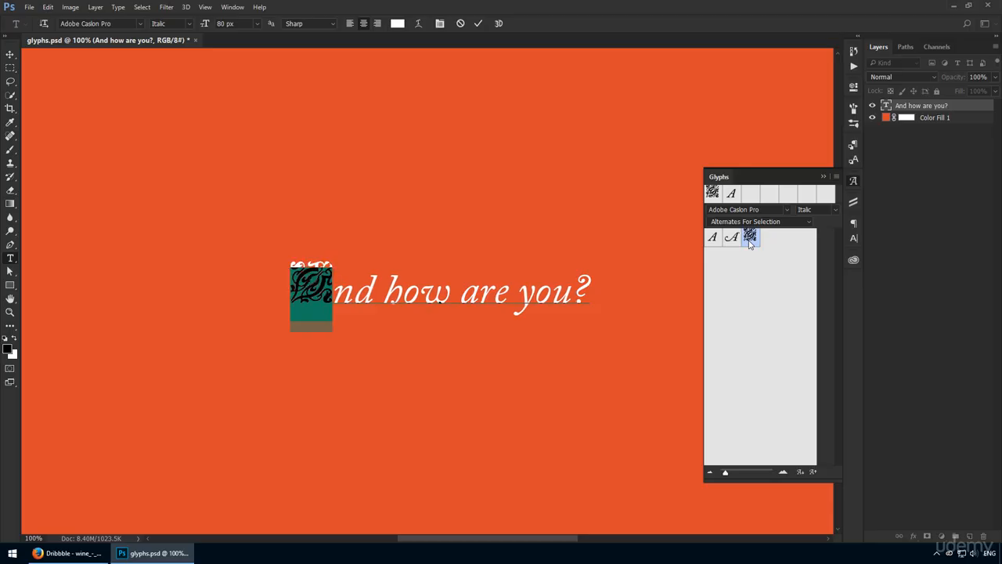
Replace the h of "how" with its small raised alternate and the w with its decorative alternate
left_click_drag(401, 291, 383, 292)
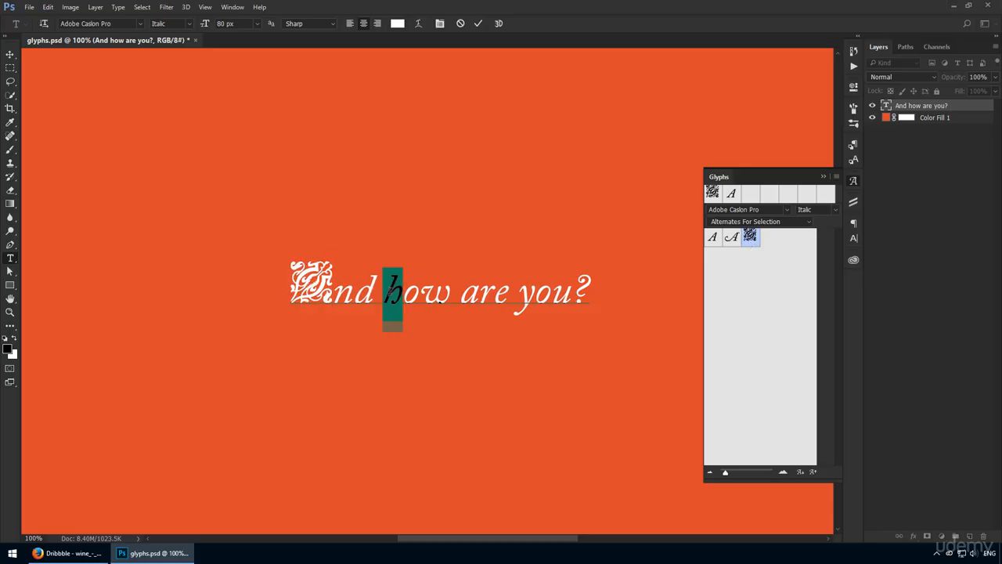
double_click(751, 237)
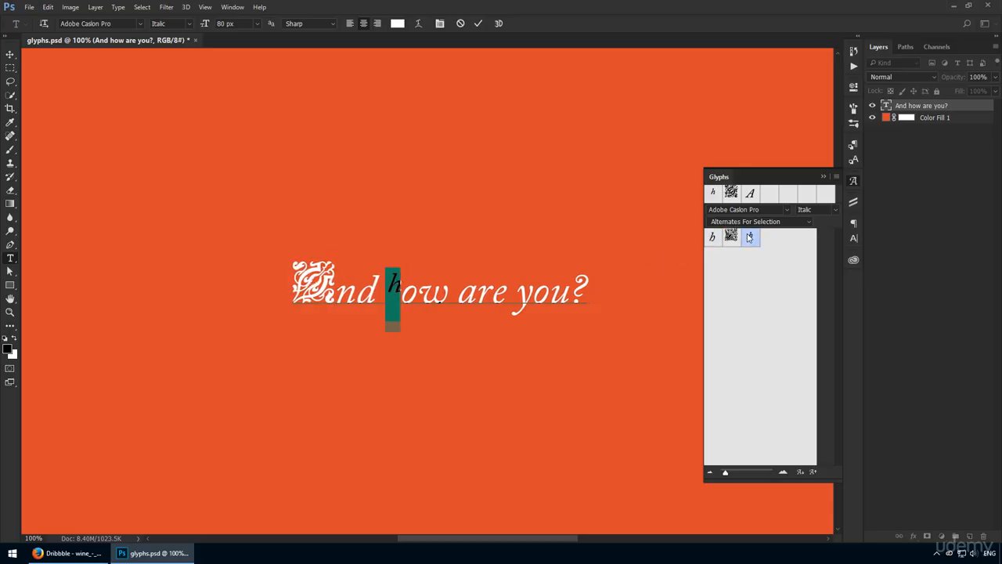
left_click(439, 319)
left_click_drag(438, 318, 426, 316)
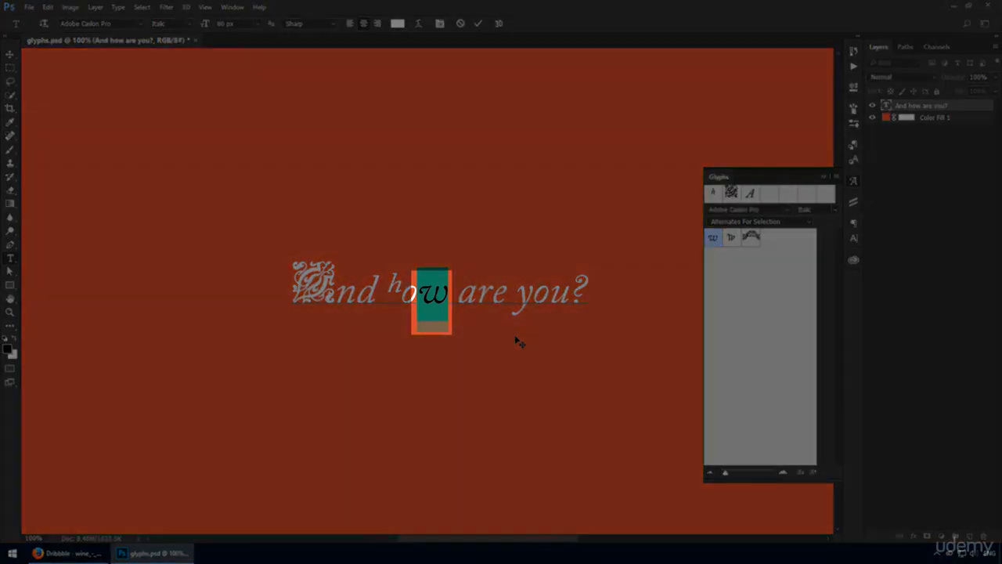
double_click(732, 237)
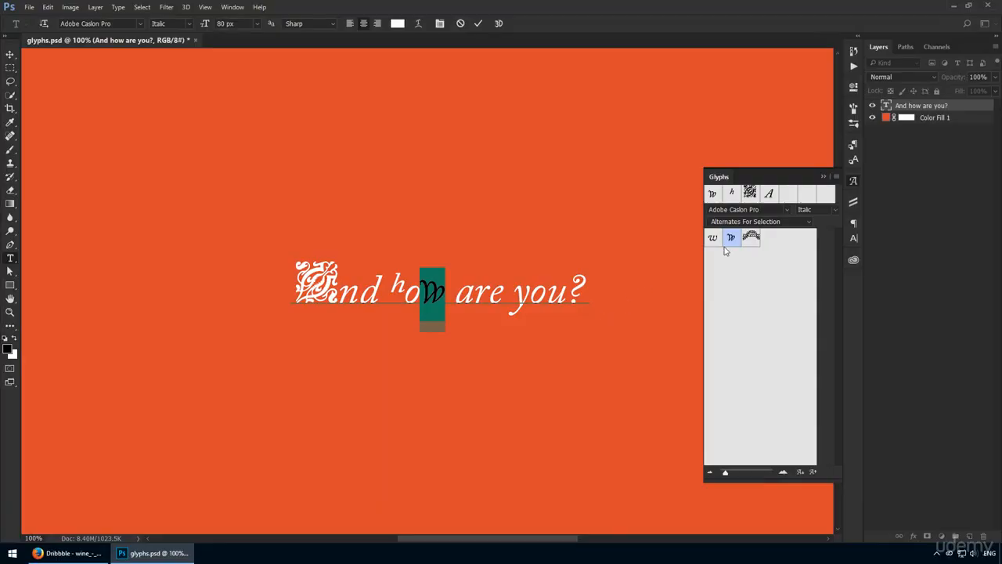
Switch the glyph list to Entire Font and place the text cursor after the question mark
left_click(755, 223)
left_click(749, 241)
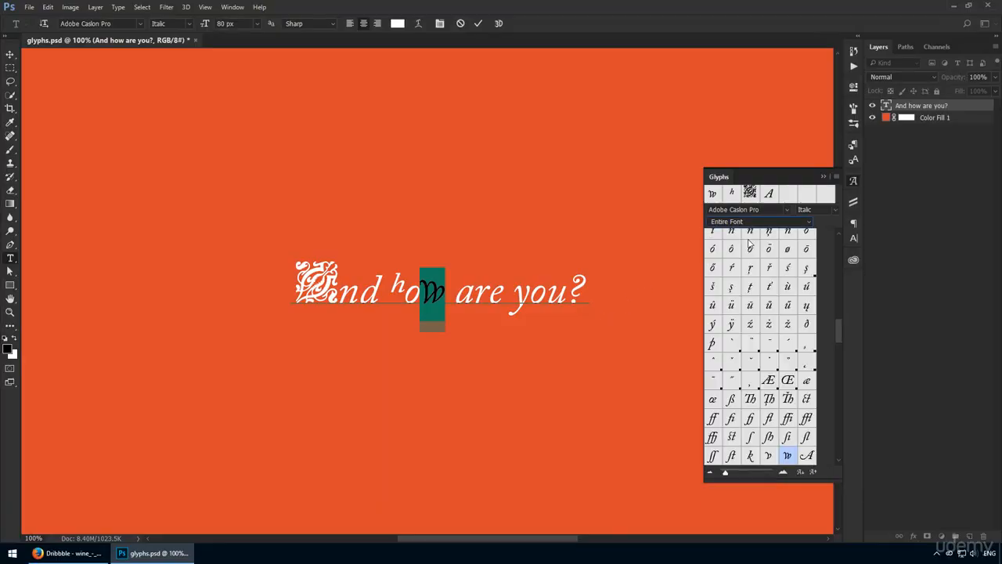
left_click(601, 297)
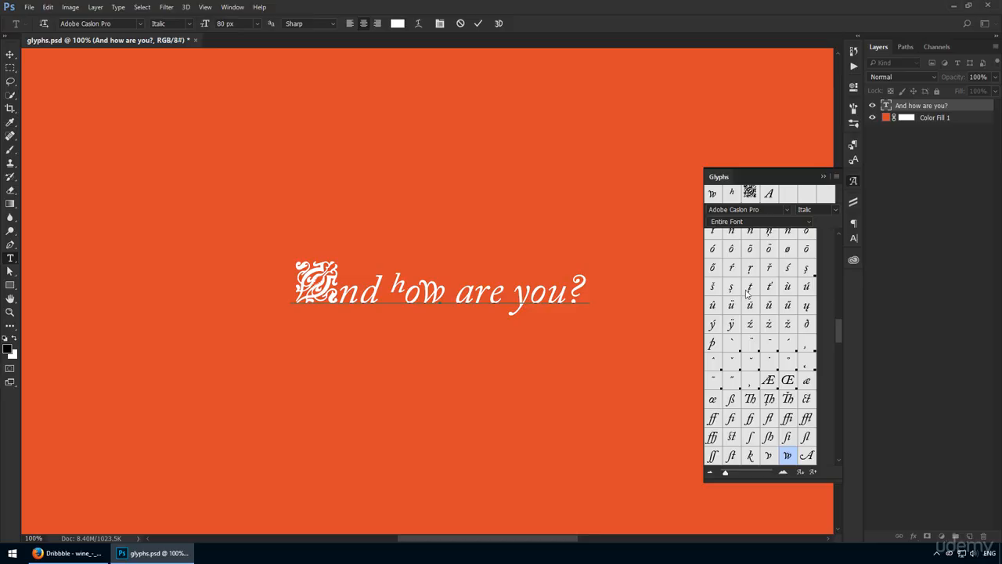
Look through the Entire Font glyphs and enlarge the glyph previews slightly
scroll(756, 317, "down", 5)
scroll(756, 320, "down", 10)
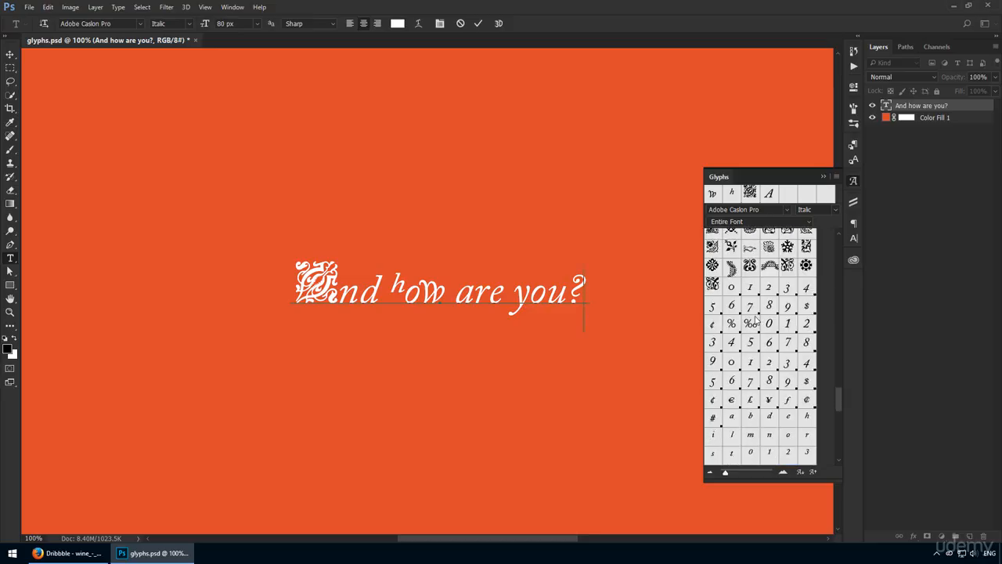
scroll(755, 319, "up", 10)
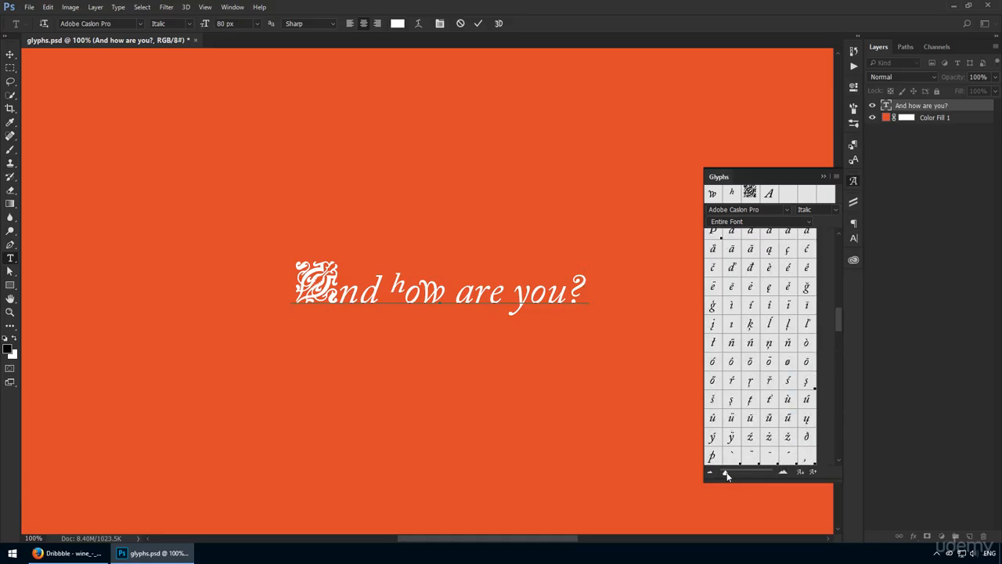
mouse_move(727, 474)
left_mouse_down()
mouse_move(748, 471)
mouse_move(730, 473)
left_mouse_up()
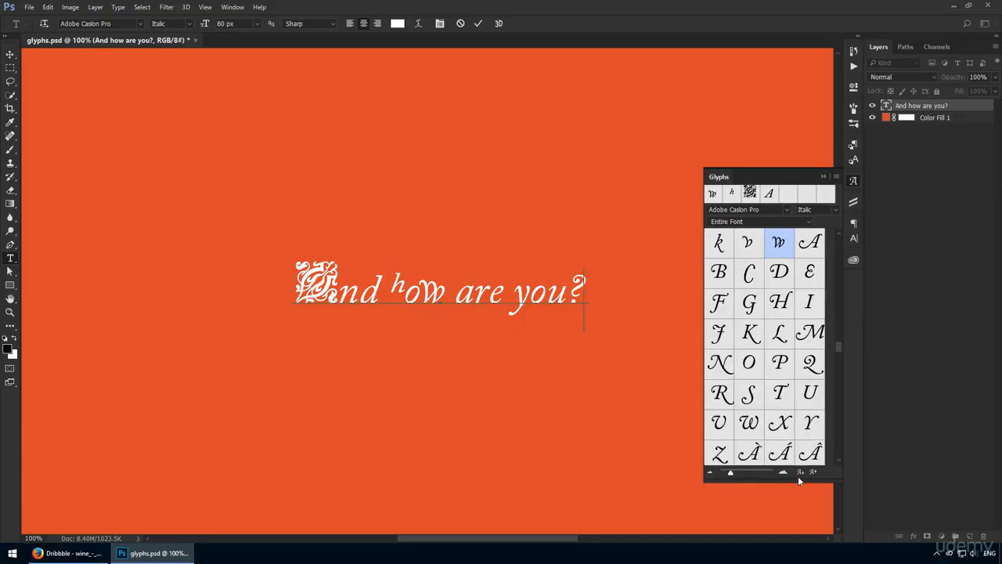
Compare the two glyph scaling options at different preview sizes, and enlarge the previews to three glyphs per row
left_click(799, 475)
left_click(814, 473)
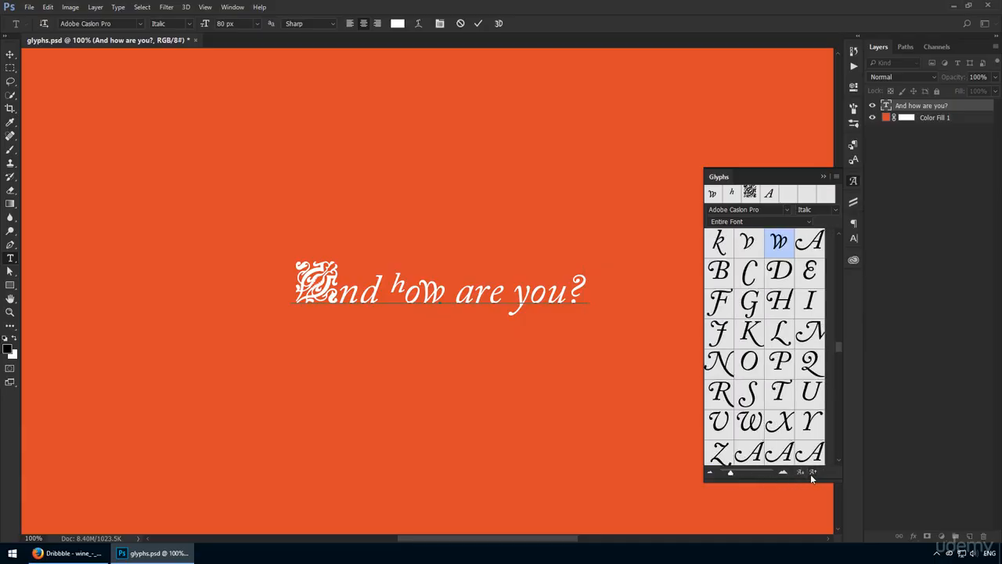
left_click(799, 474)
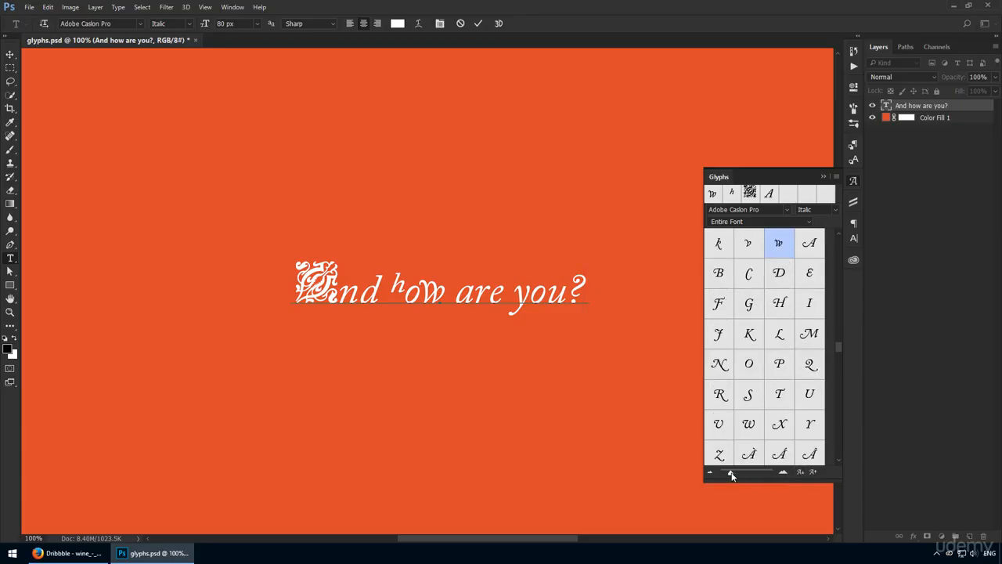
mouse_move(728, 474)
left_mouse_down()
mouse_move(754, 474)
mouse_move(728, 476)
left_mouse_up()
left_click(809, 473)
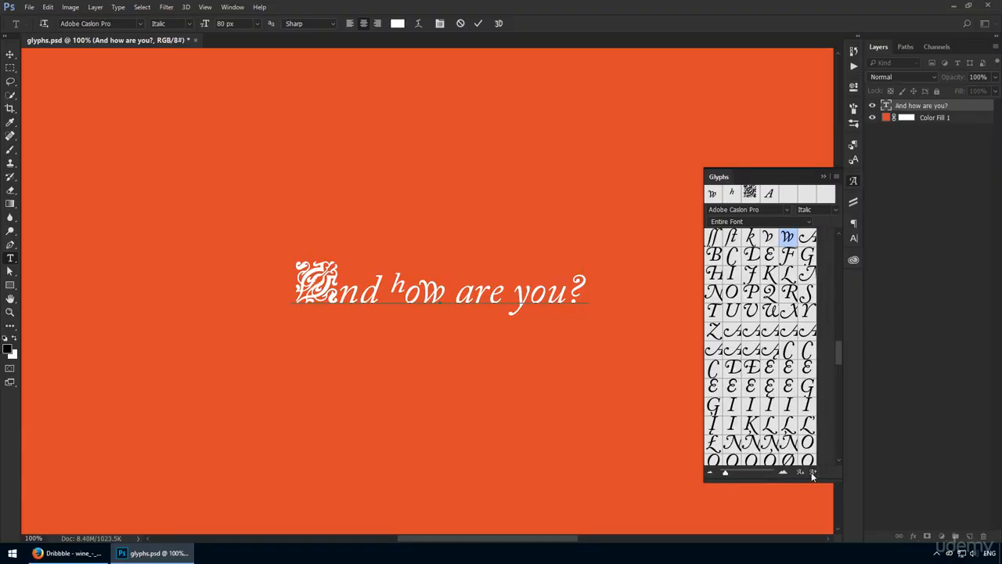
left_click(809, 473)
left_click(800, 473)
left_click(800, 473)
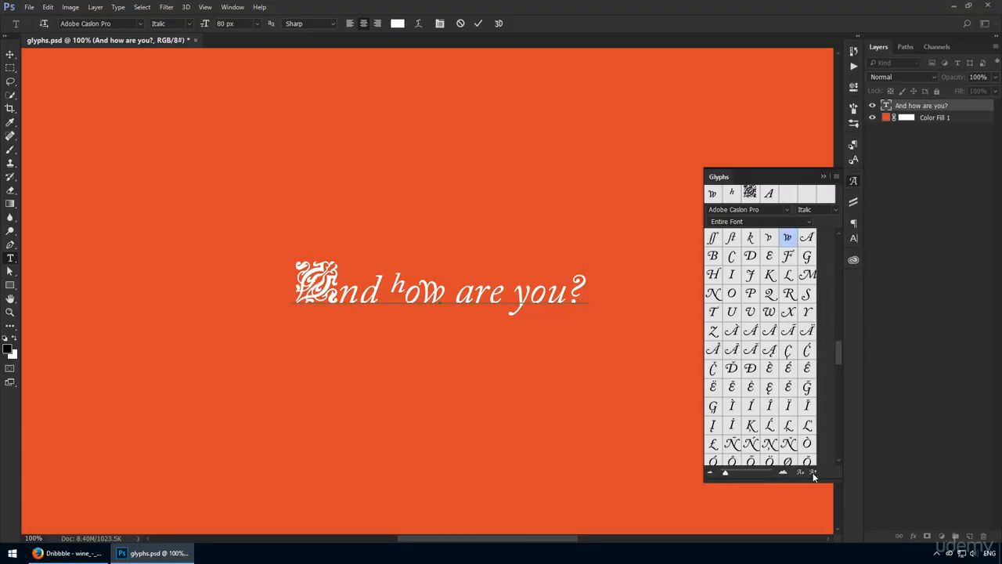
left_click_drag(729, 476, 736, 475)
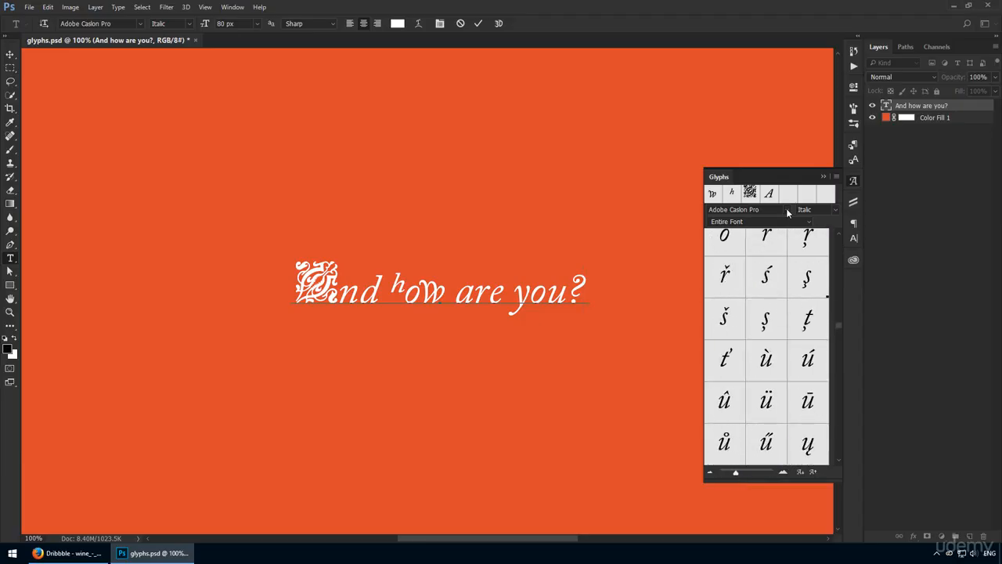
Filter the glyph list to Extended Latin A, Currency, and Math Symbols in turn and look through each set
left_click(780, 223)
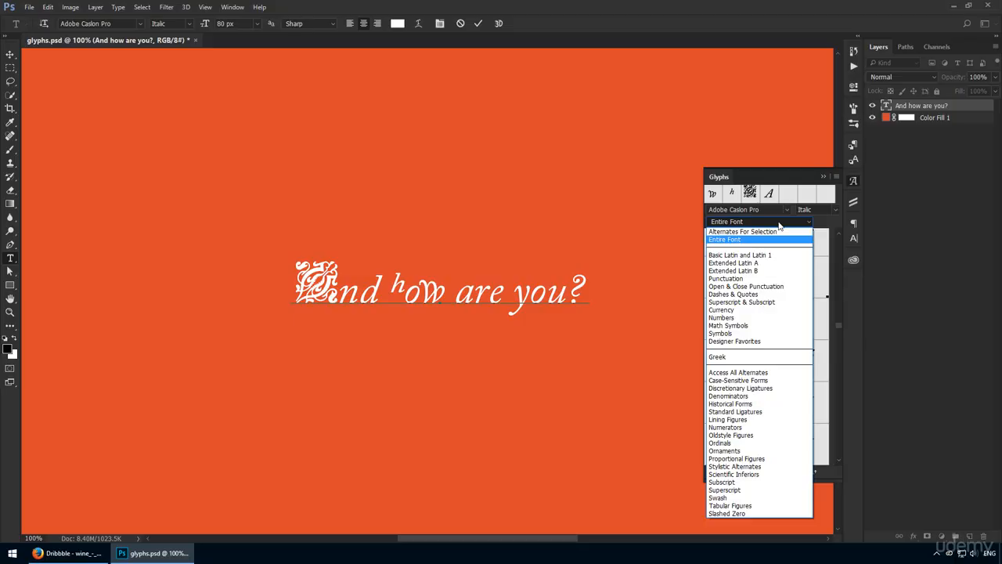
left_click(770, 263)
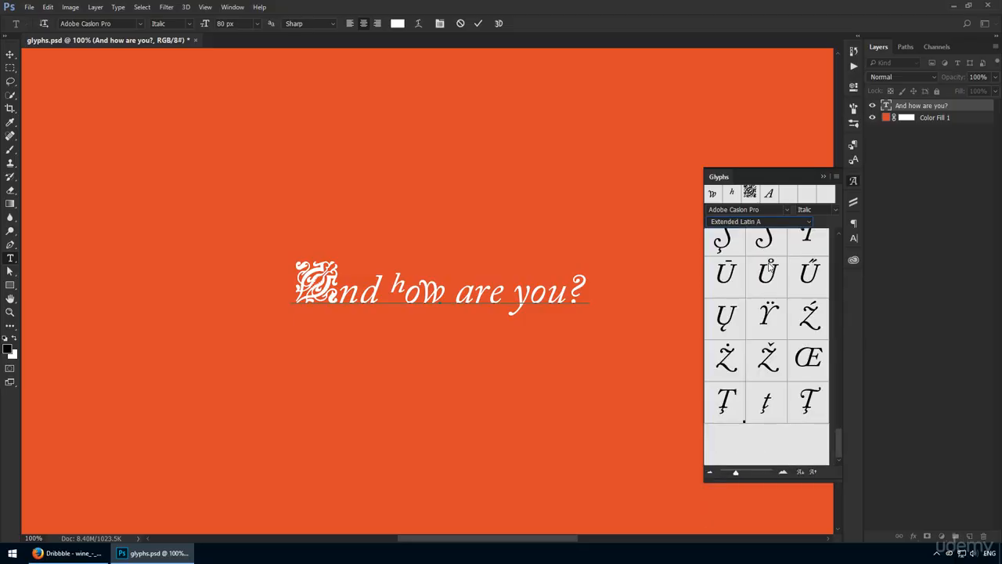
scroll(777, 333, "up", 3)
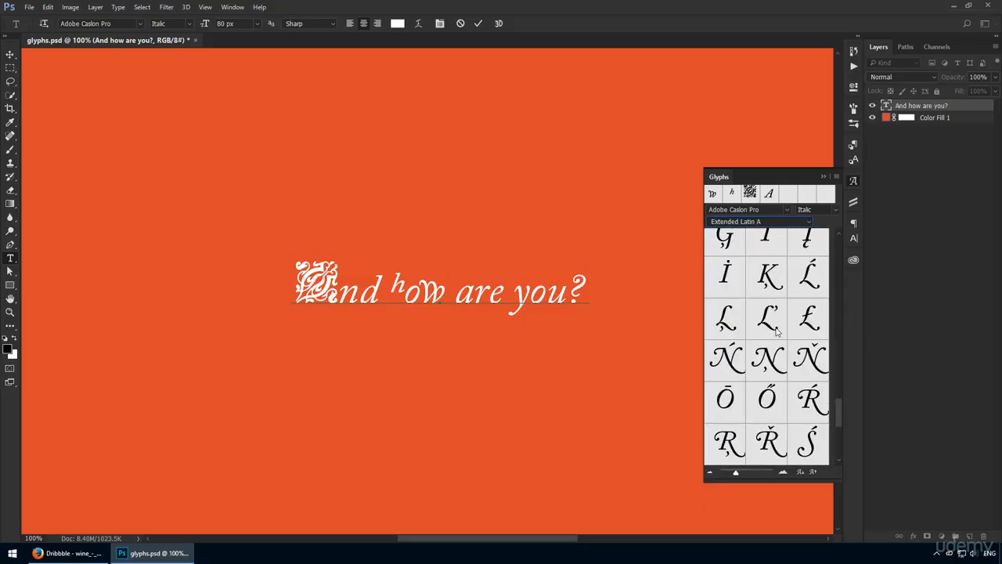
left_click(758, 226)
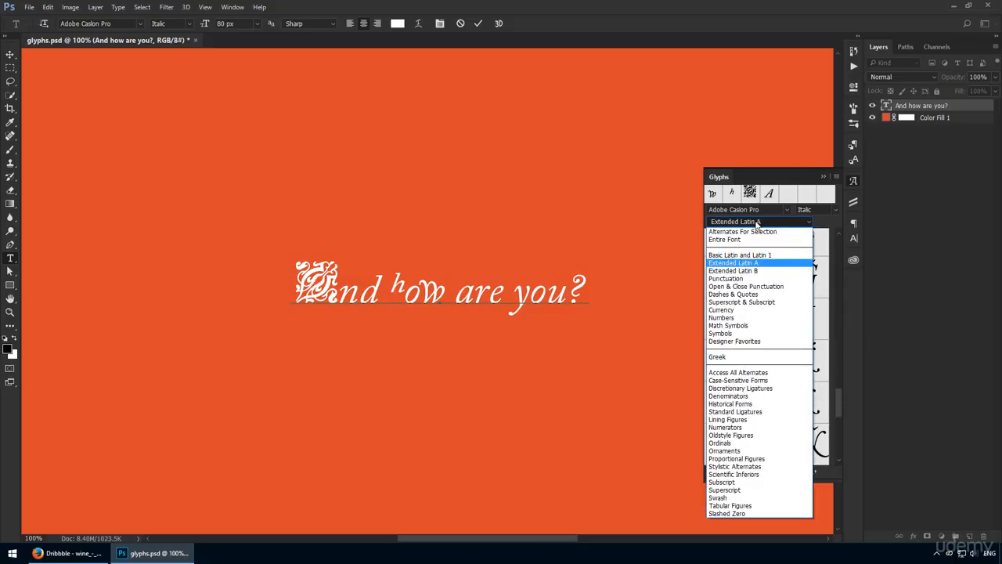
left_click(752, 310)
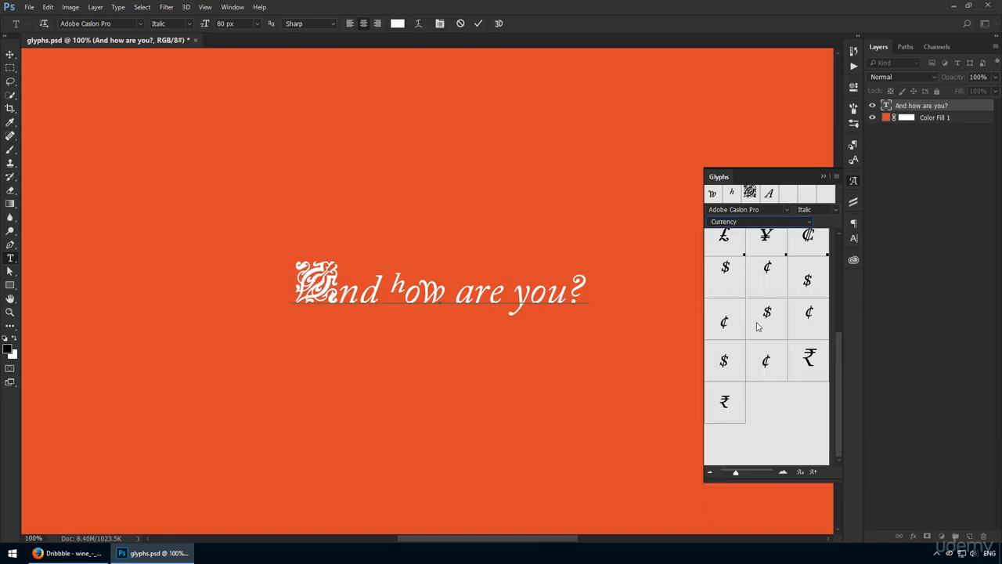
left_click(752, 225)
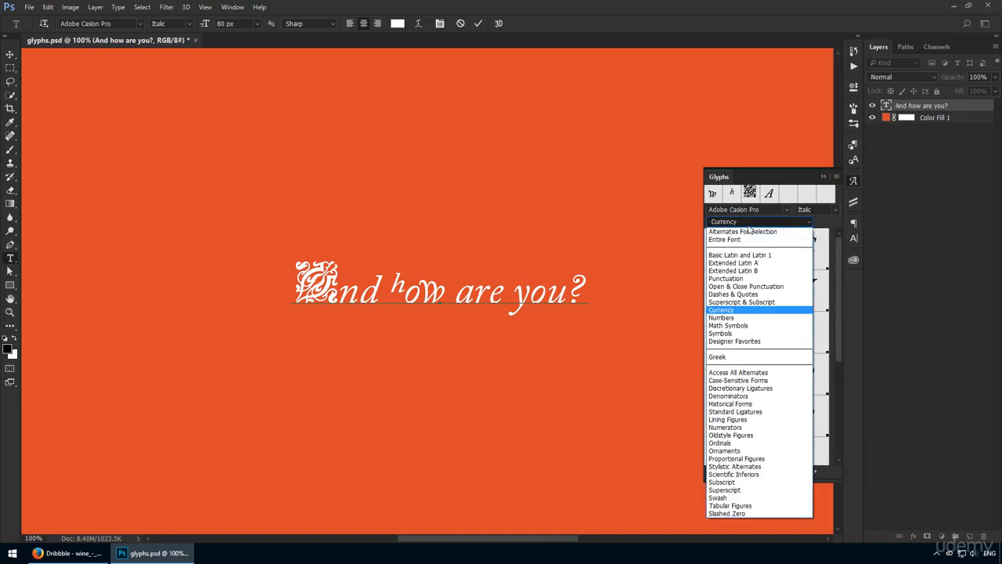
left_click(738, 326)
scroll(757, 291, "up", 4)
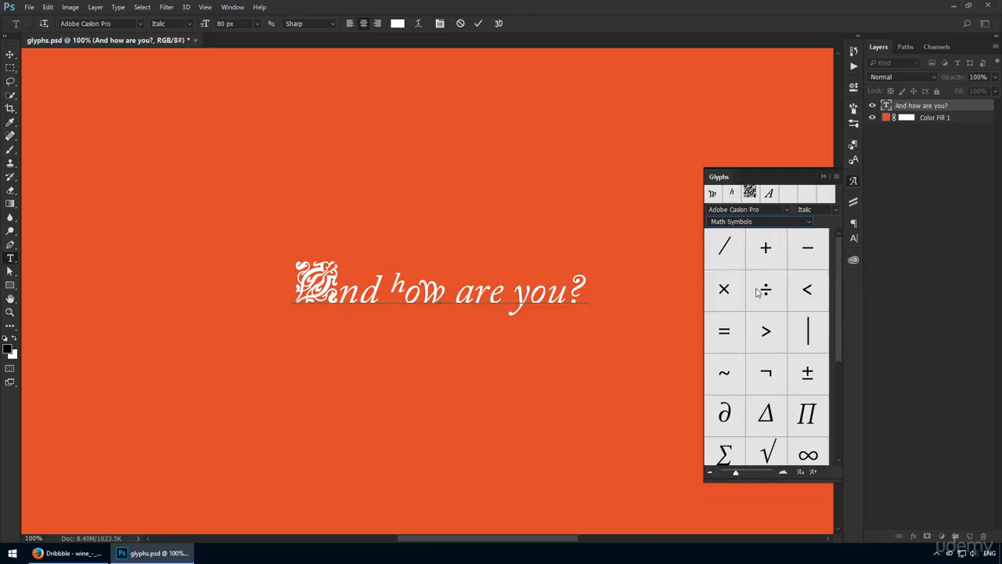
Filter the glyph list to Designer Favorites and insert the ampersand glyph after the question mark
left_click(763, 224)
left_click(733, 341)
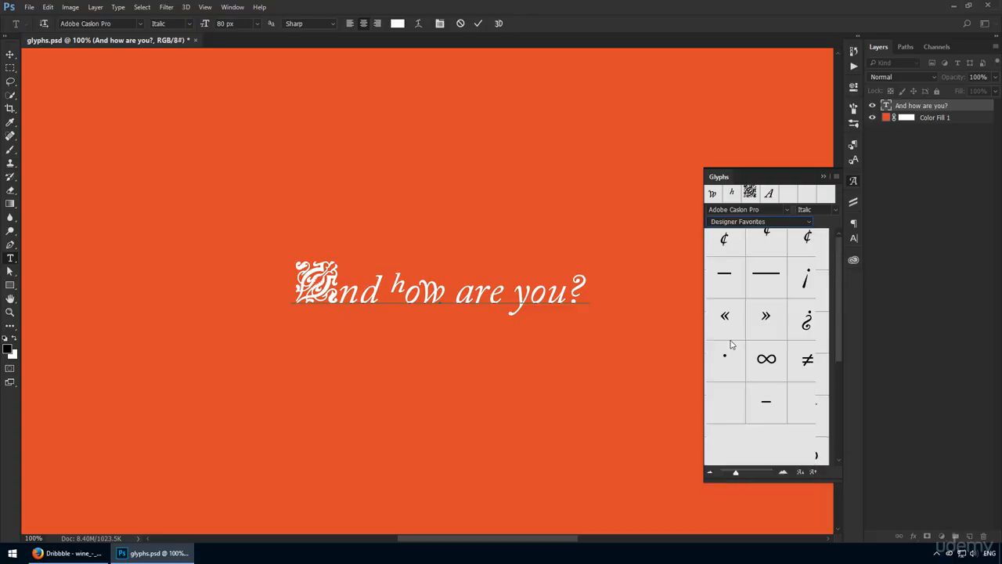
scroll(772, 312, "up", 3)
scroll(773, 313, "up", 5)
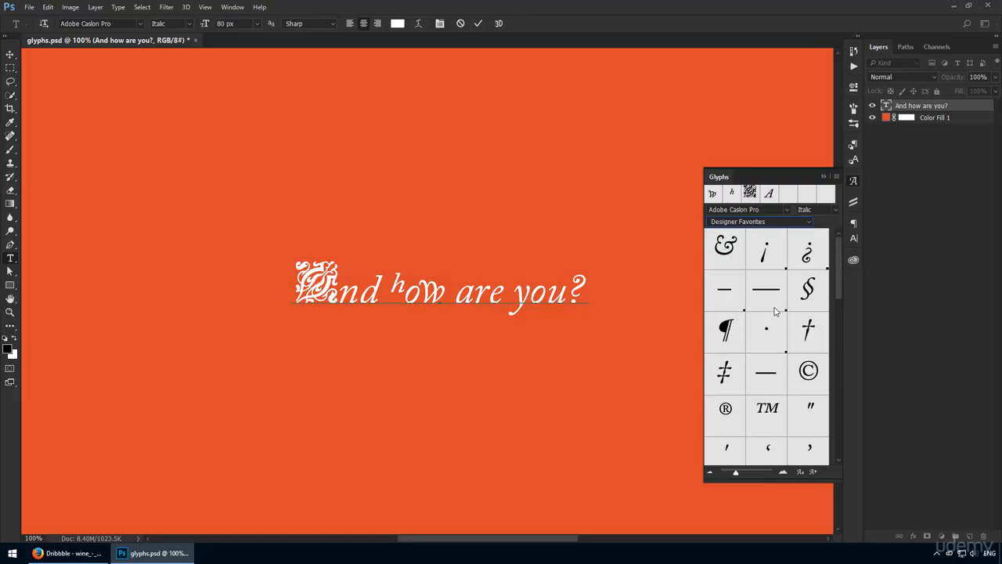
double_click(741, 261)
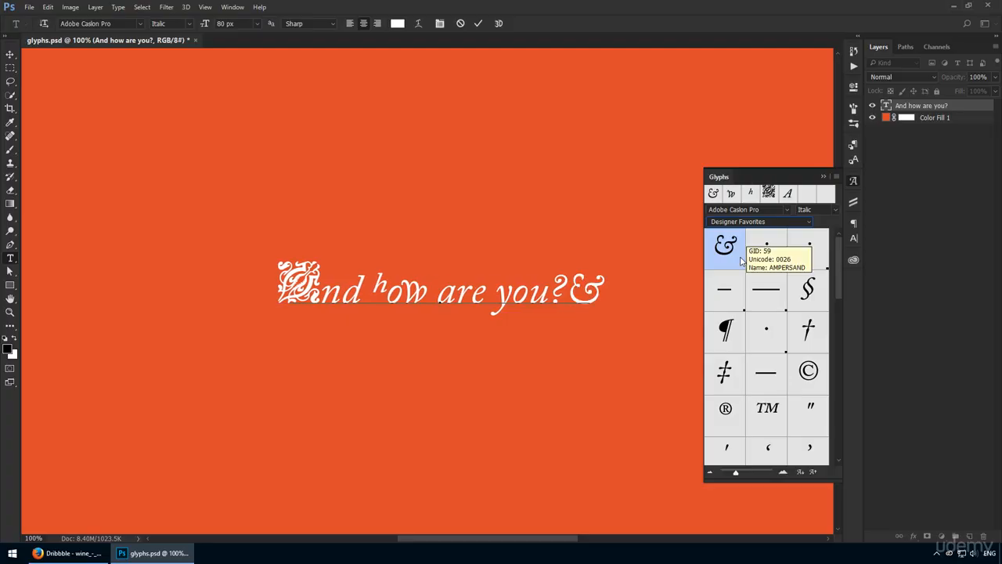
Filter the glyph list to Extended Latin A and insert the Ţ and ţ glyphs after the ampersand
left_click(788, 224)
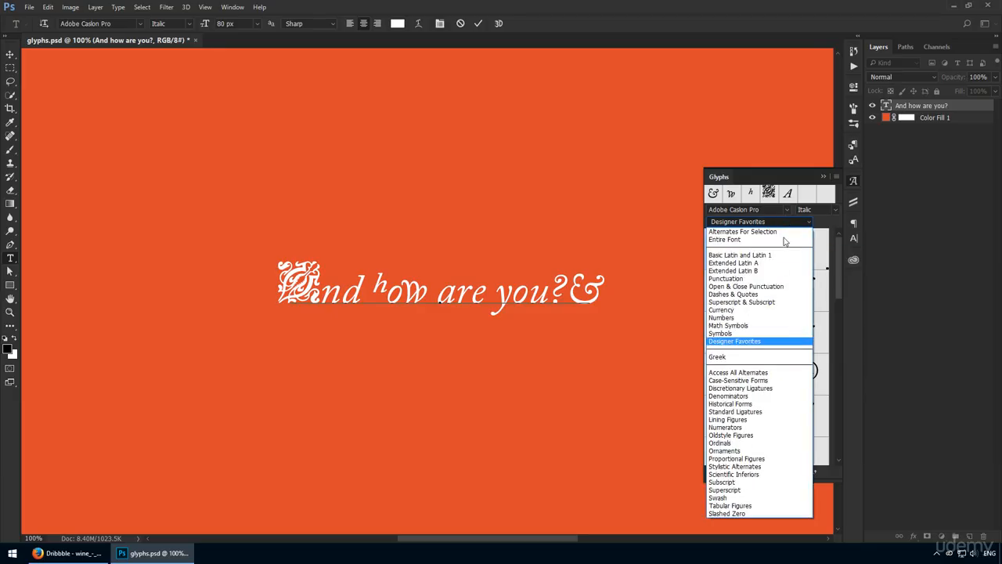
left_click(774, 267)
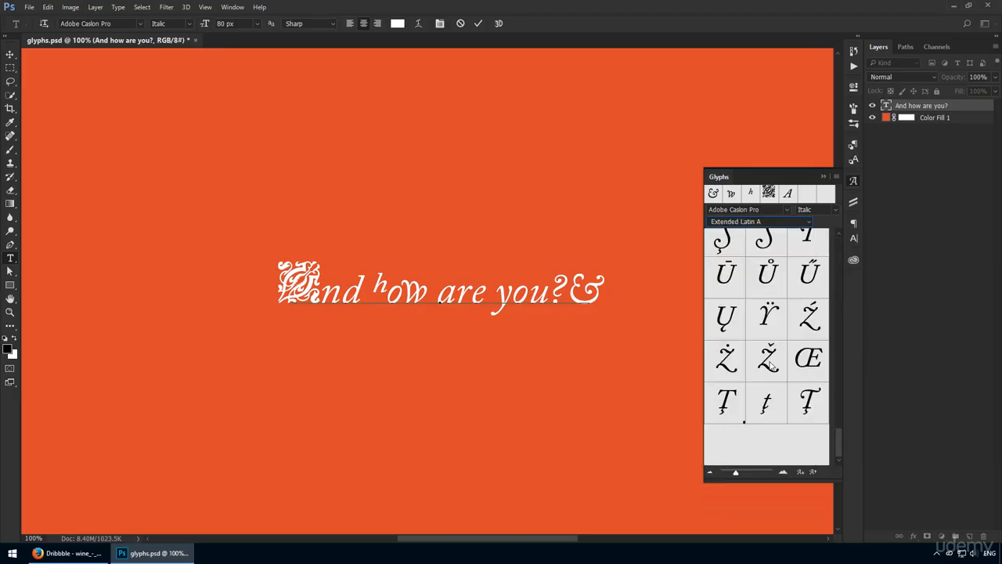
left_click(736, 417)
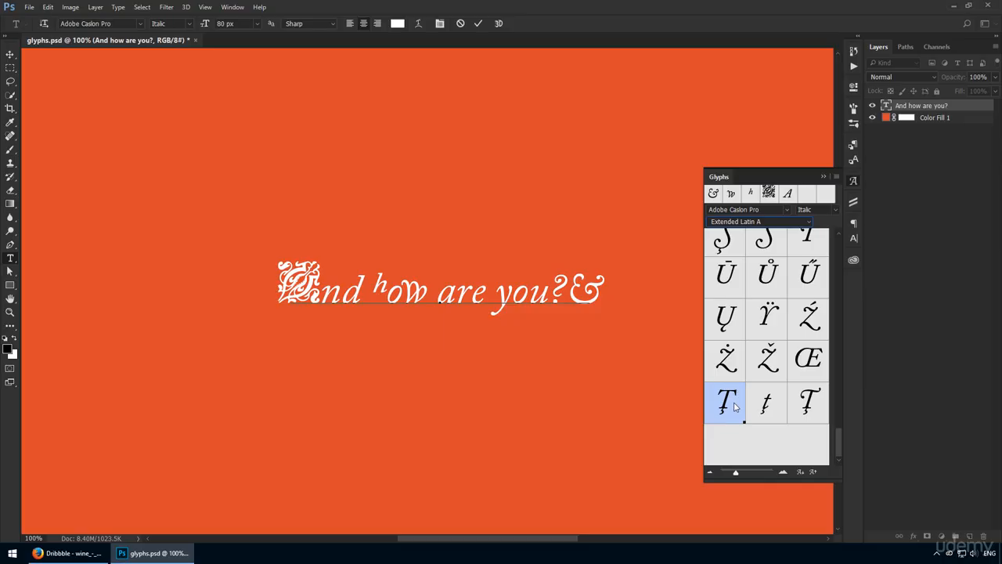
double_click(736, 407)
left_click(769, 407)
double_click(769, 407)
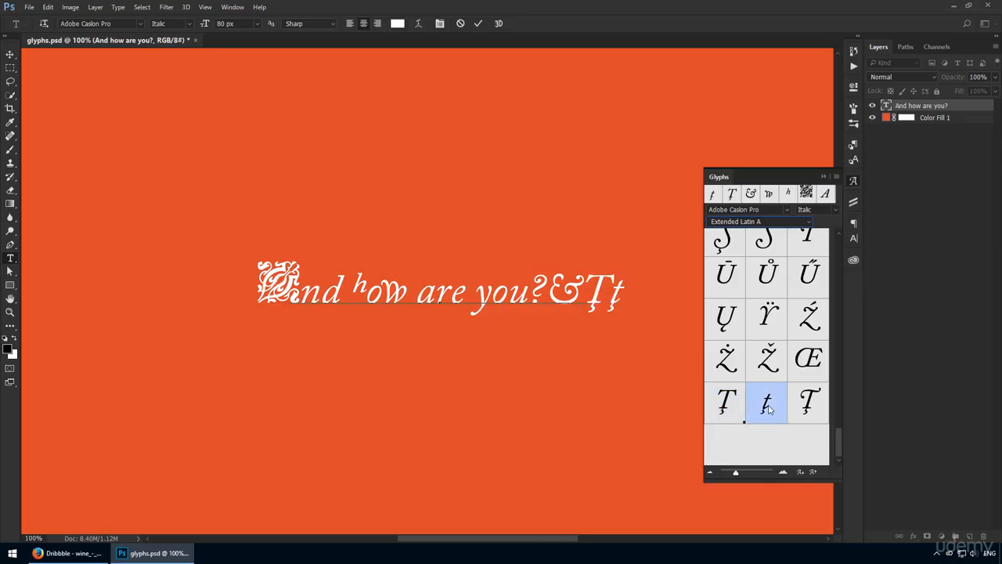
Filter the glyph list to Currency and insert the small lowered cent sign at the end of the text
scroll(769, 408, "up", 4)
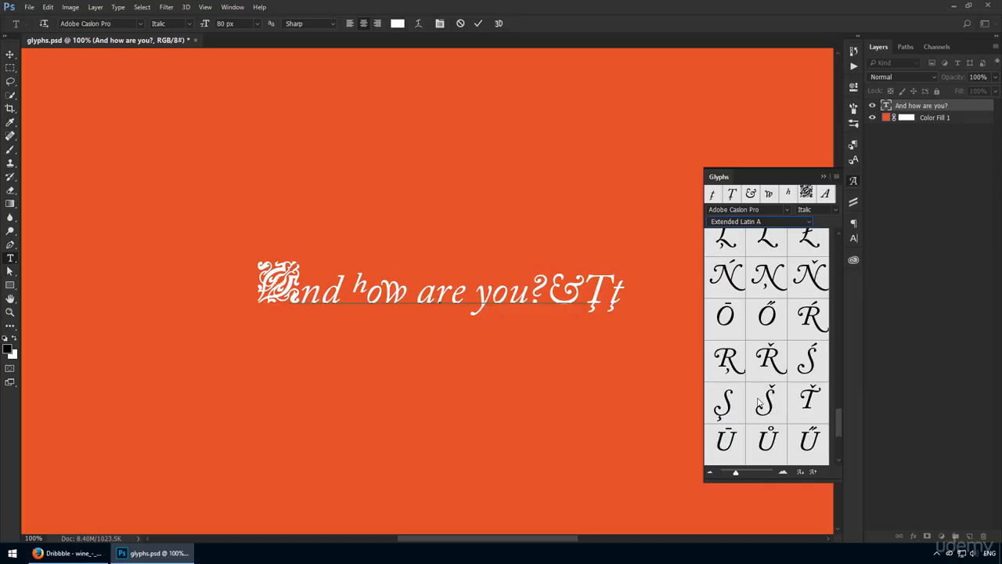
left_click(767, 222)
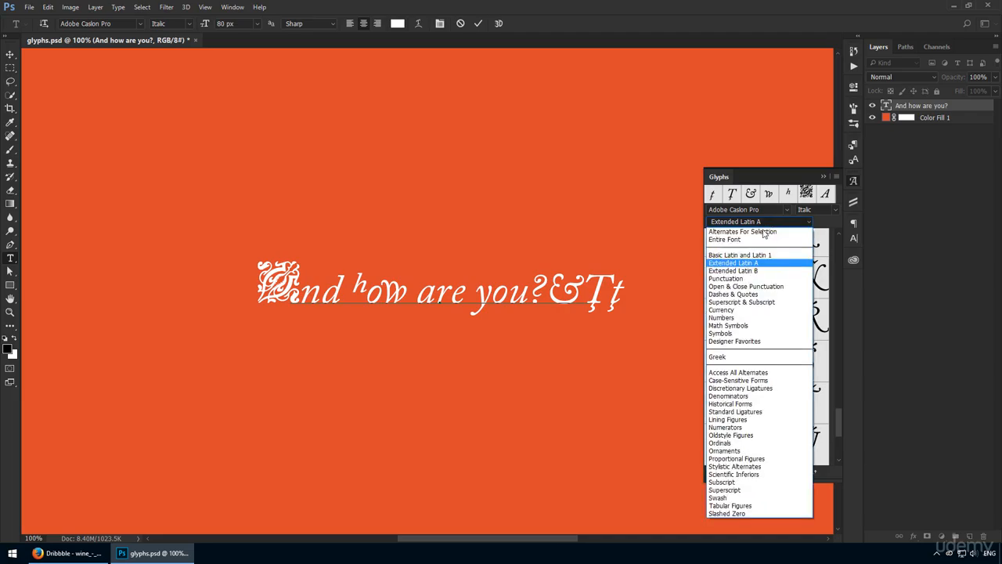
left_click(750, 310)
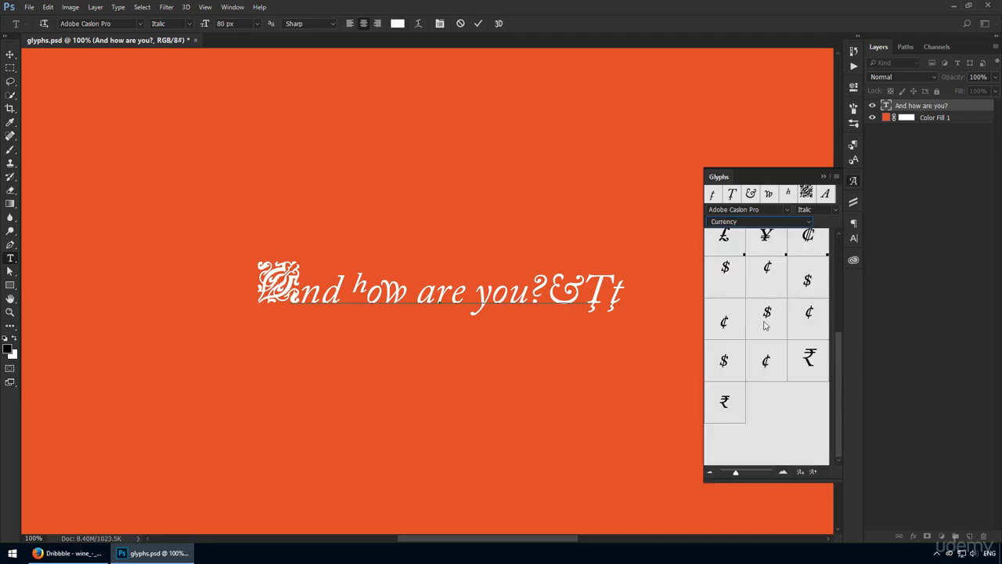
double_click(726, 322)
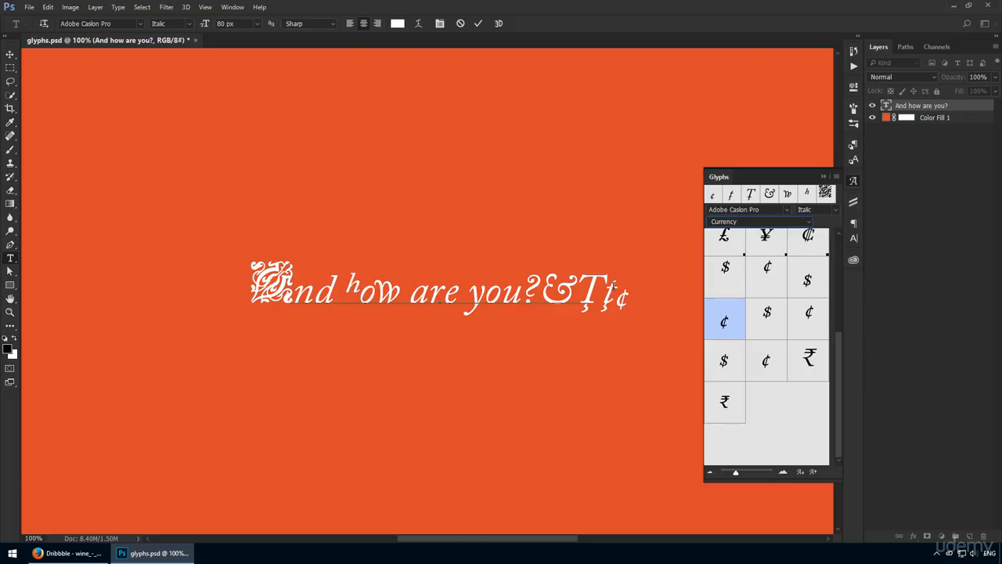
Switch the glyph list back to Designer Favorites and look through its symbols
left_click(758, 223)
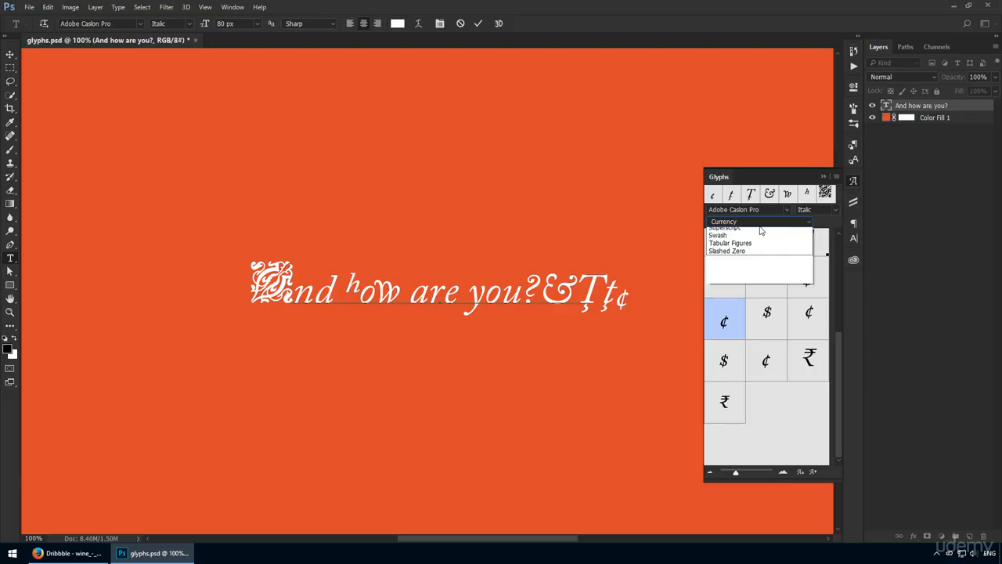
left_click(748, 342)
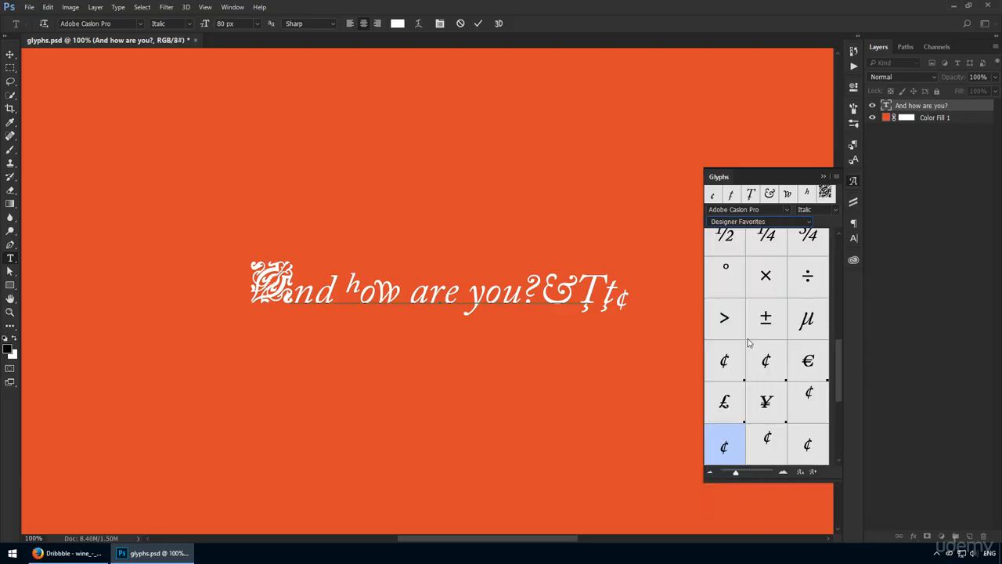
scroll(752, 344, "up", 5)
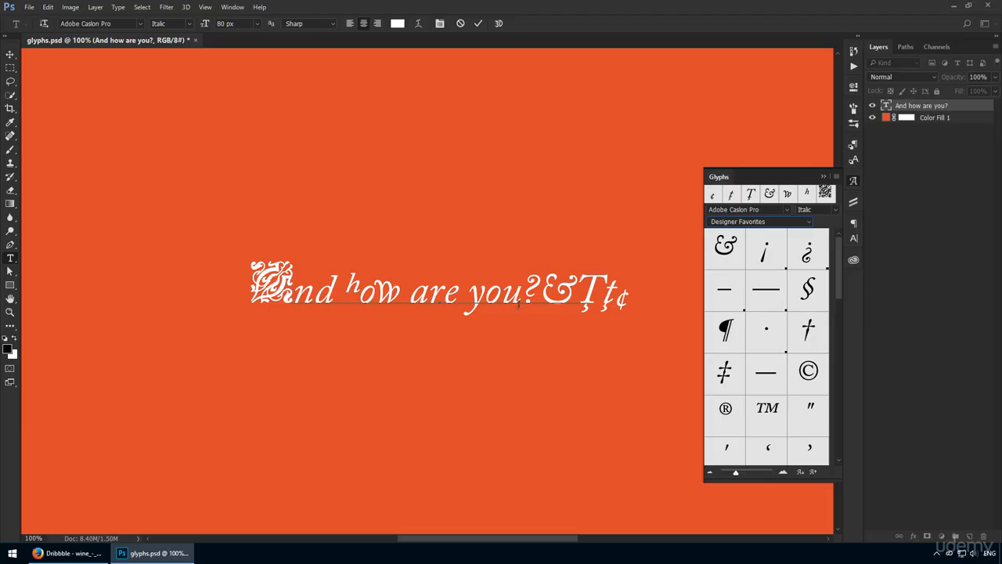
scroll(725, 445, "down", 5)
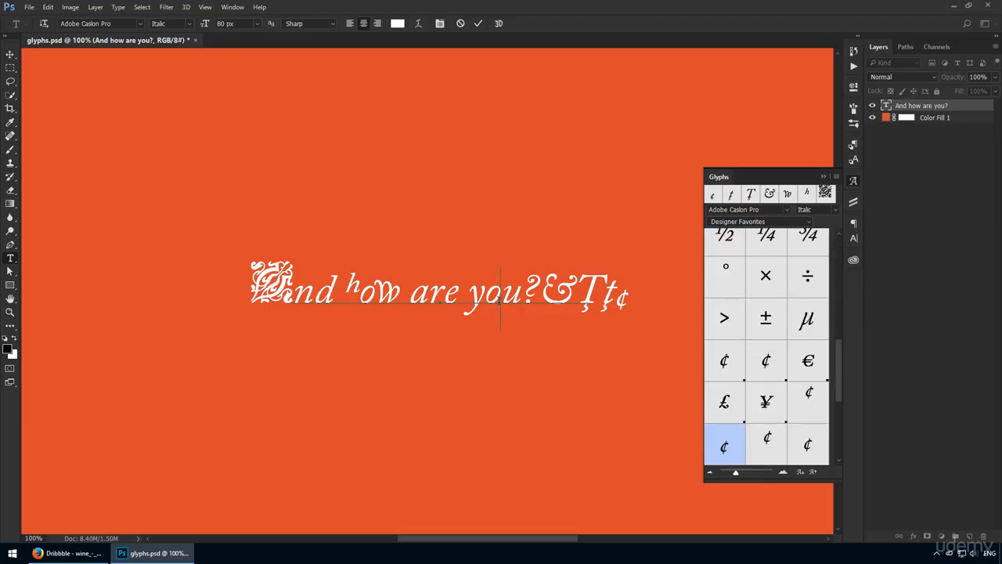
Commit the edits to the text layer and activate the Move tool
key("ctrl+Return")
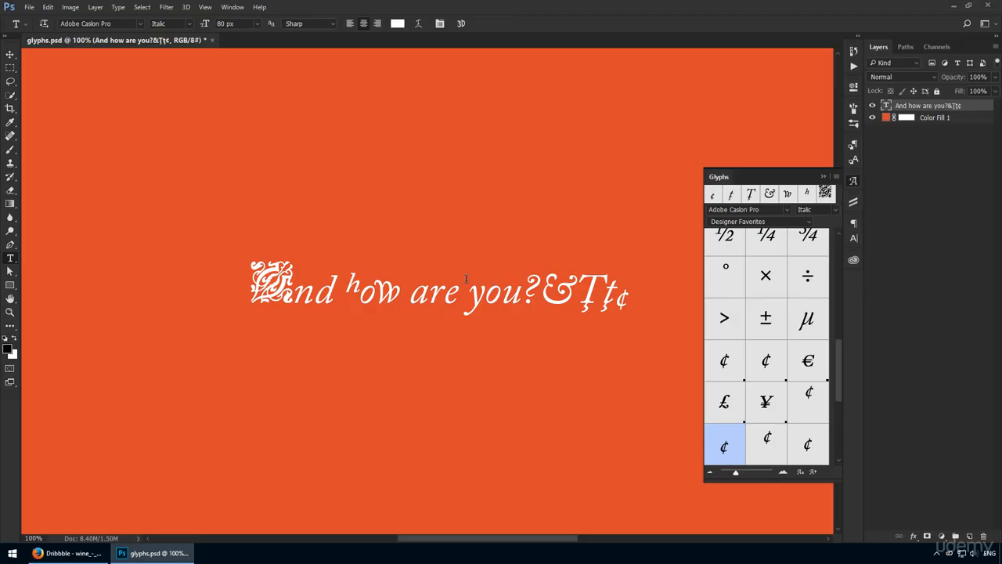
key("v")
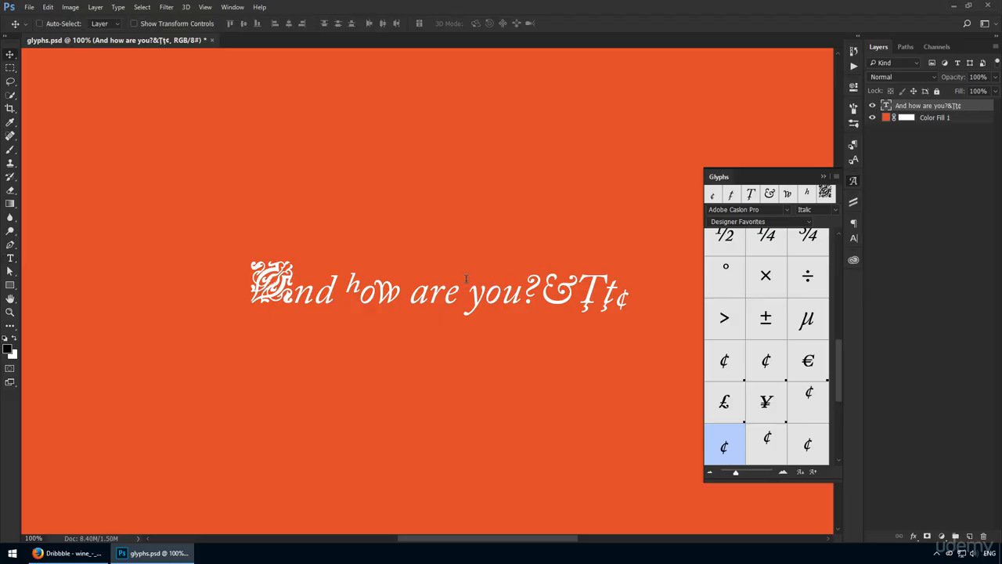